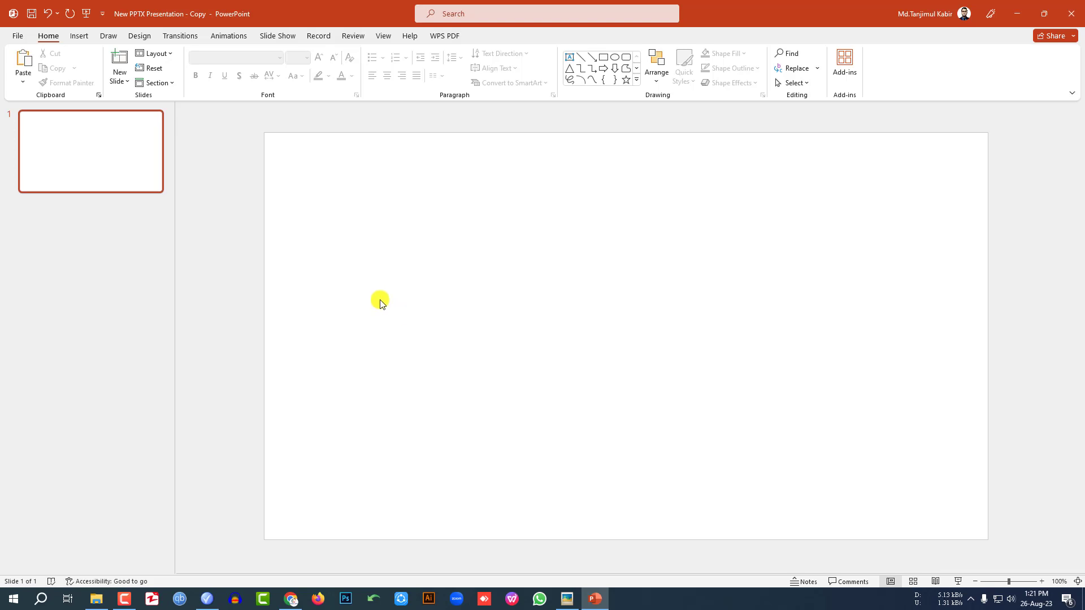
Draw a rounded rectangle on the right side of the slide
left_click(79, 36)
left_click(190, 79)
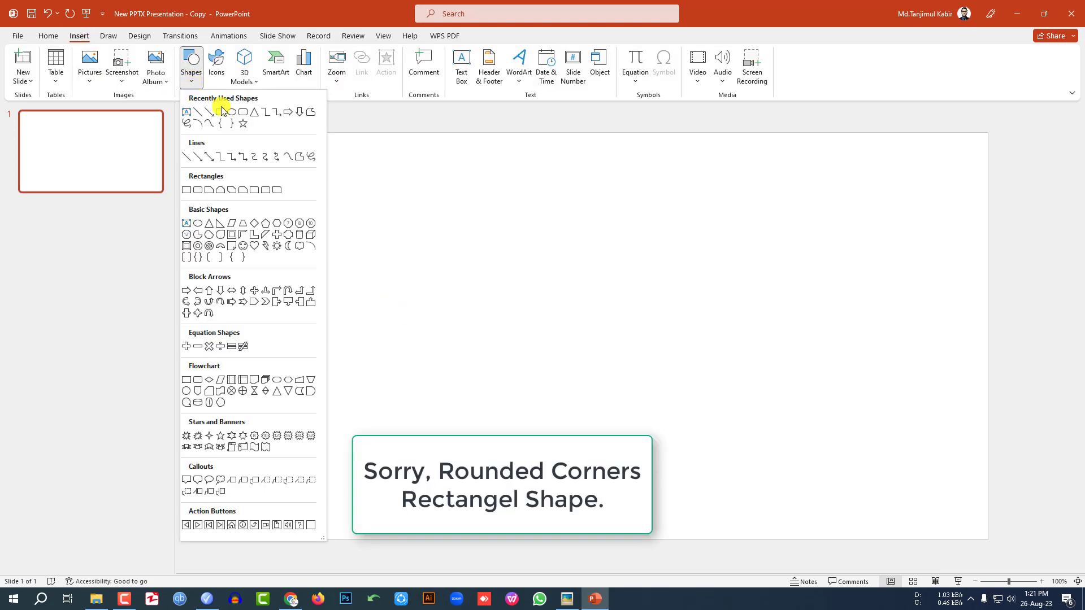
left_click(243, 115)
left_click_drag(516, 179, 852, 426)
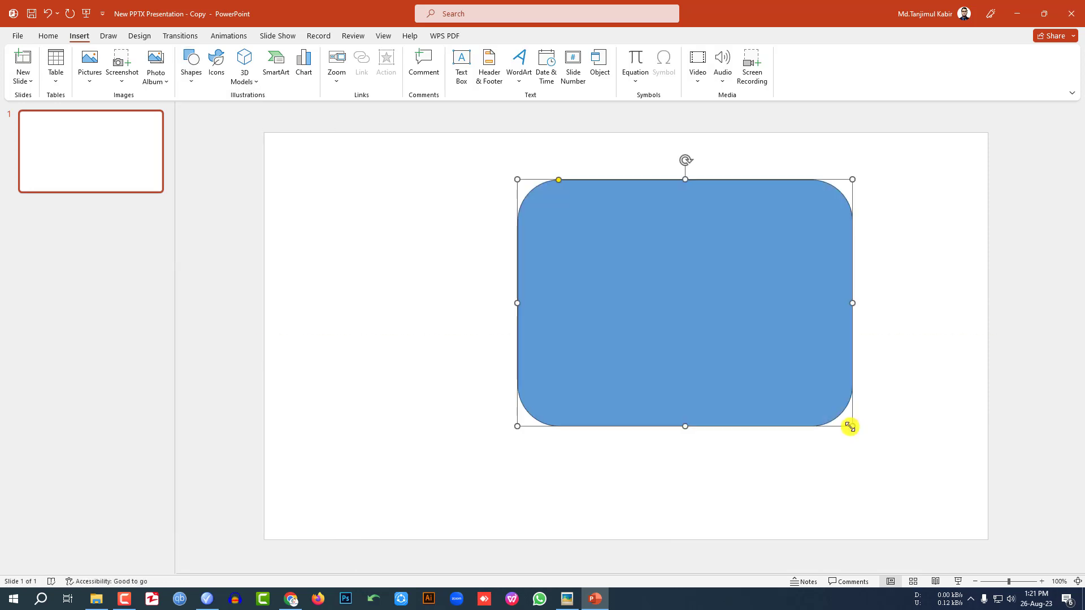
left_click_drag(559, 182, 565, 182)
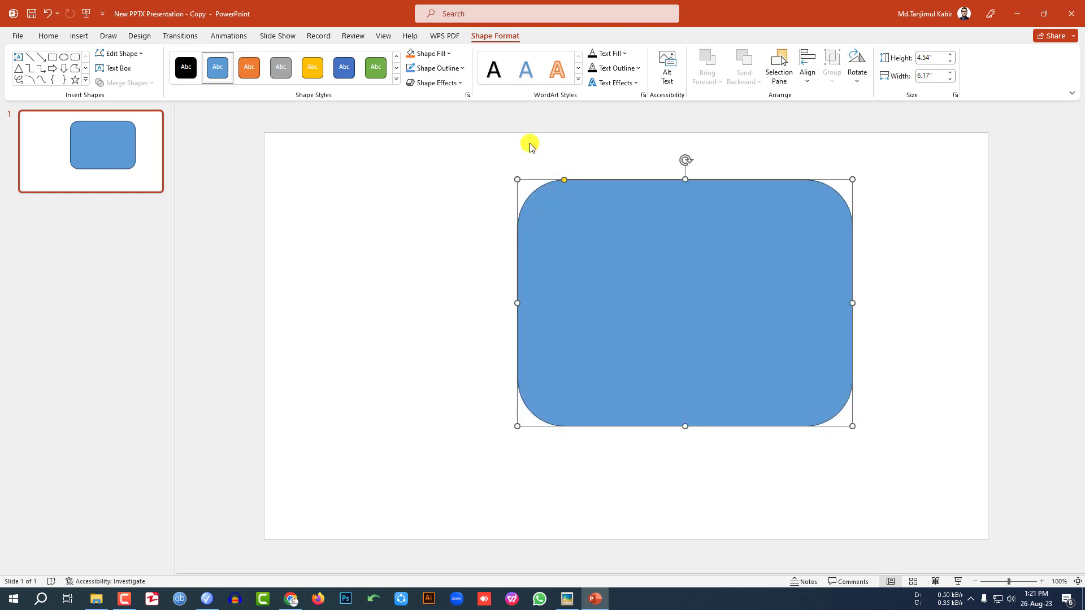
Remove its outline, rotate it about 45° and drag it past the top-right corner
left_click(460, 72)
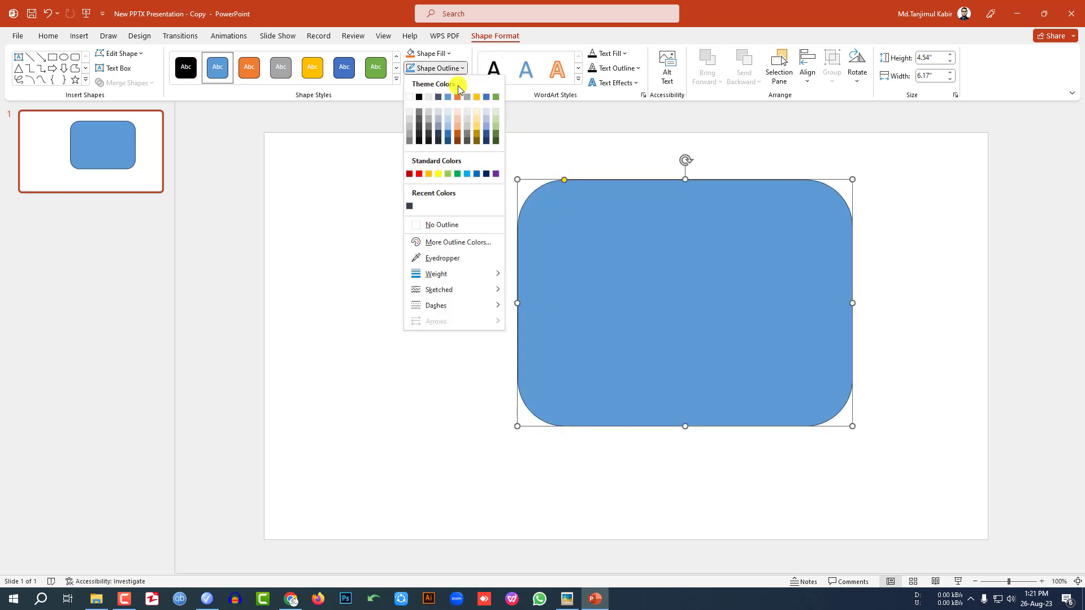
left_click(443, 221)
left_click_drag(687, 159, 578, 189)
left_click_drag(633, 344, 808, 339)
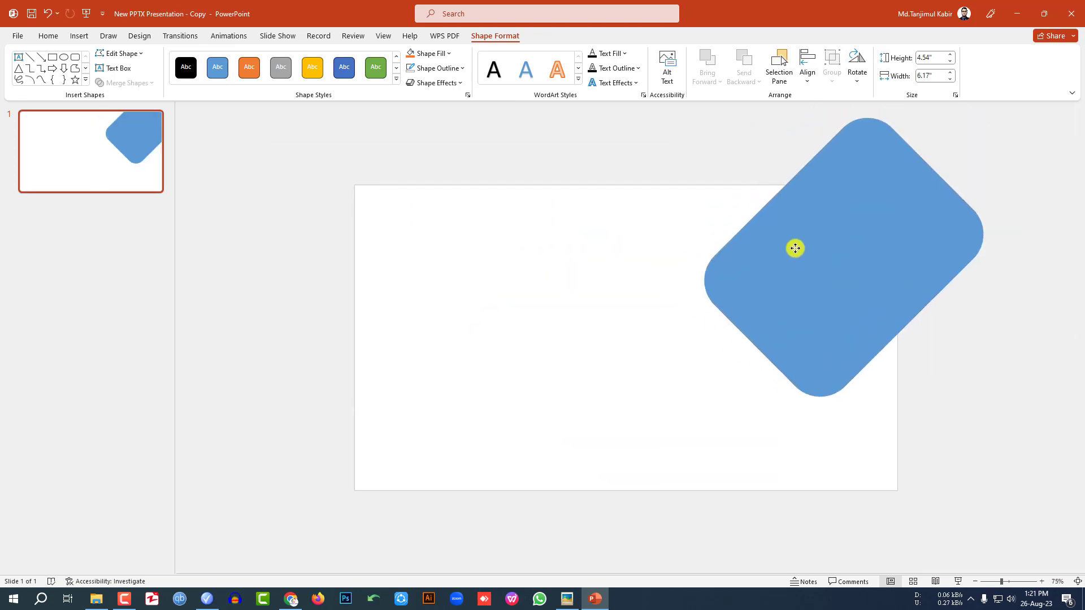
Duplicate the tilted blue shape and nudge the copy slightly left
left_click(950, 380)
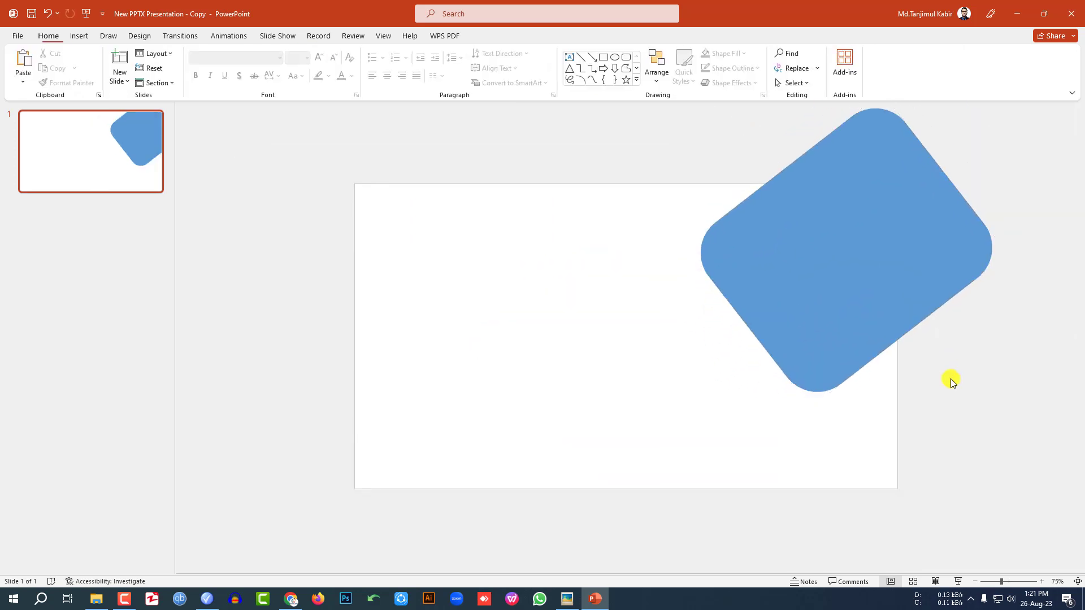
left_click(869, 316)
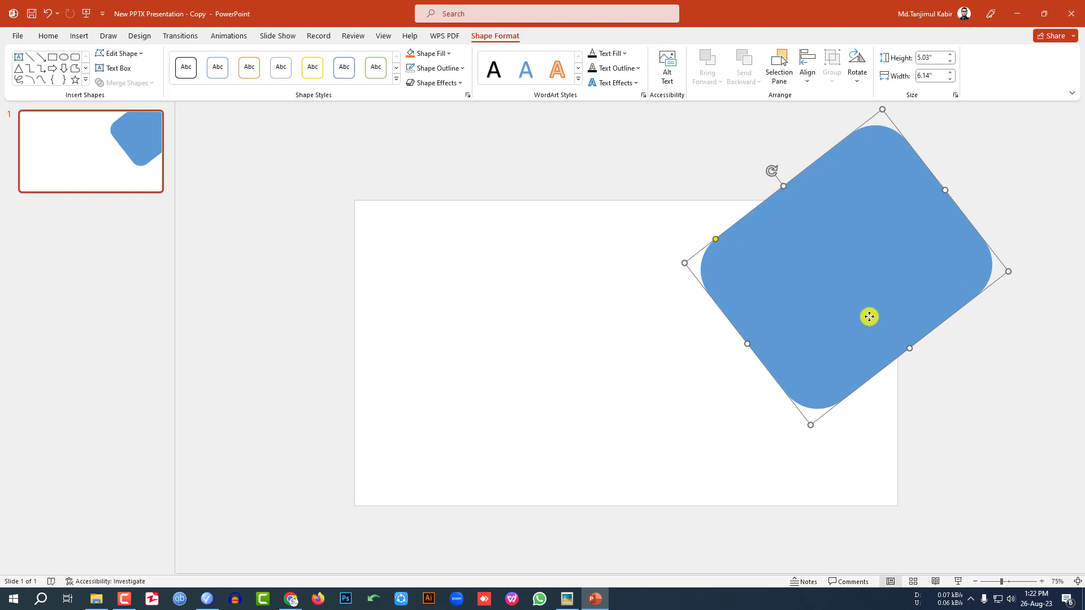
key("ctrl+z")
left_click_drag(860, 310, 828, 308)
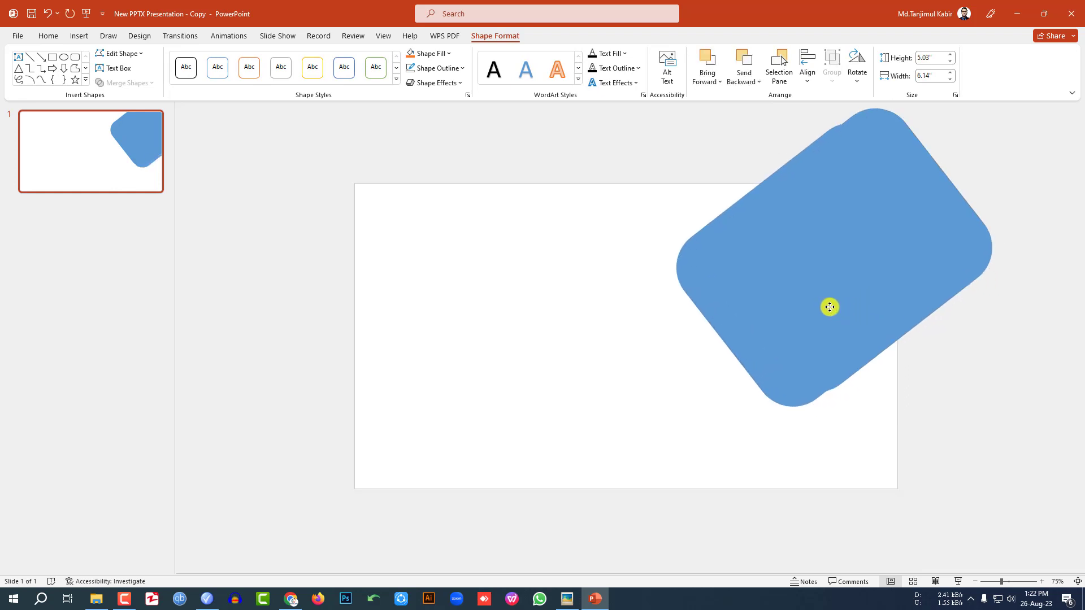
Give the copy no fill and a dark outline colour
left_click(448, 53)
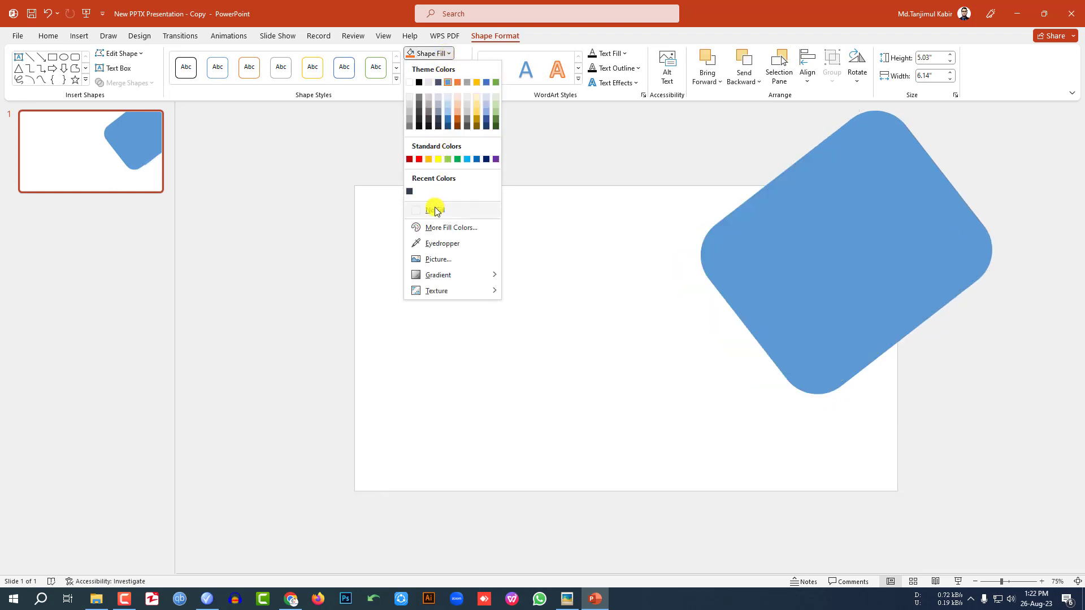
left_click(435, 209)
left_click(436, 67)
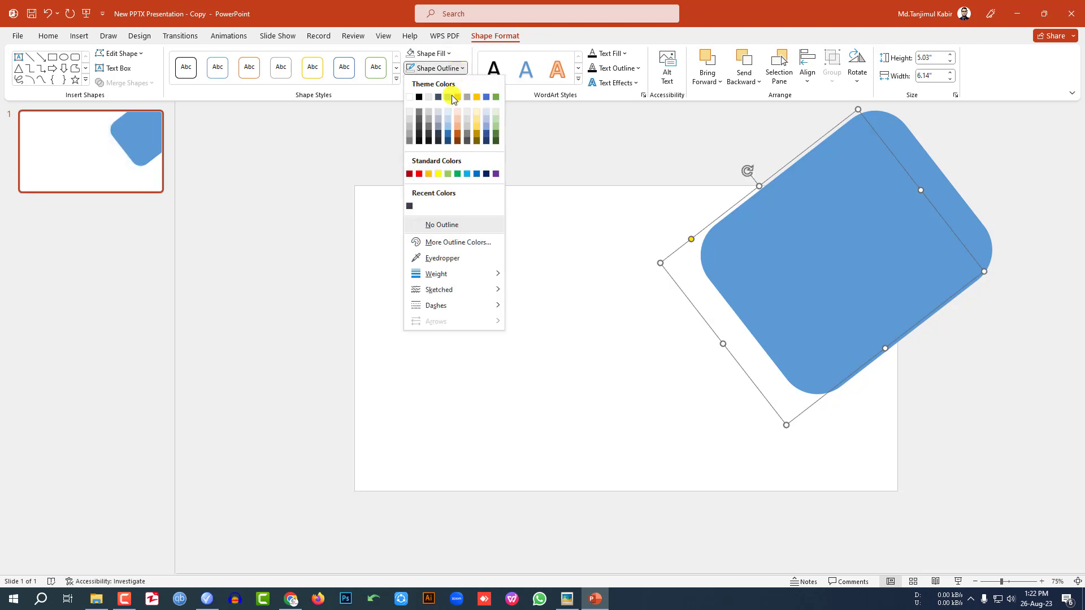
left_click(437, 97)
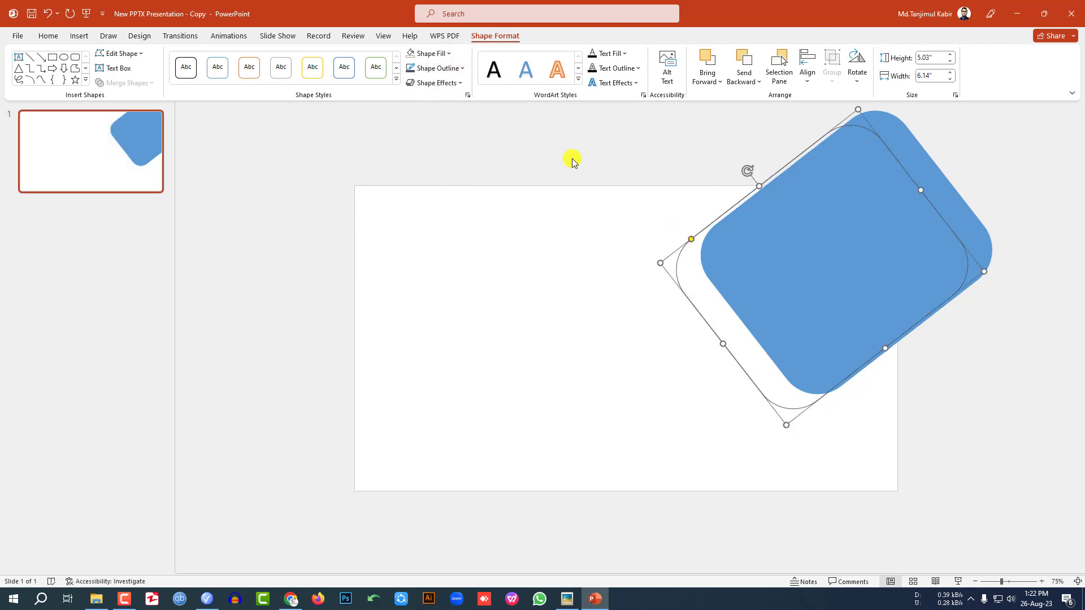
Enlarge the outlined frame slightly and set its outline weight to 3 pt
left_click_drag(884, 349, 917, 353)
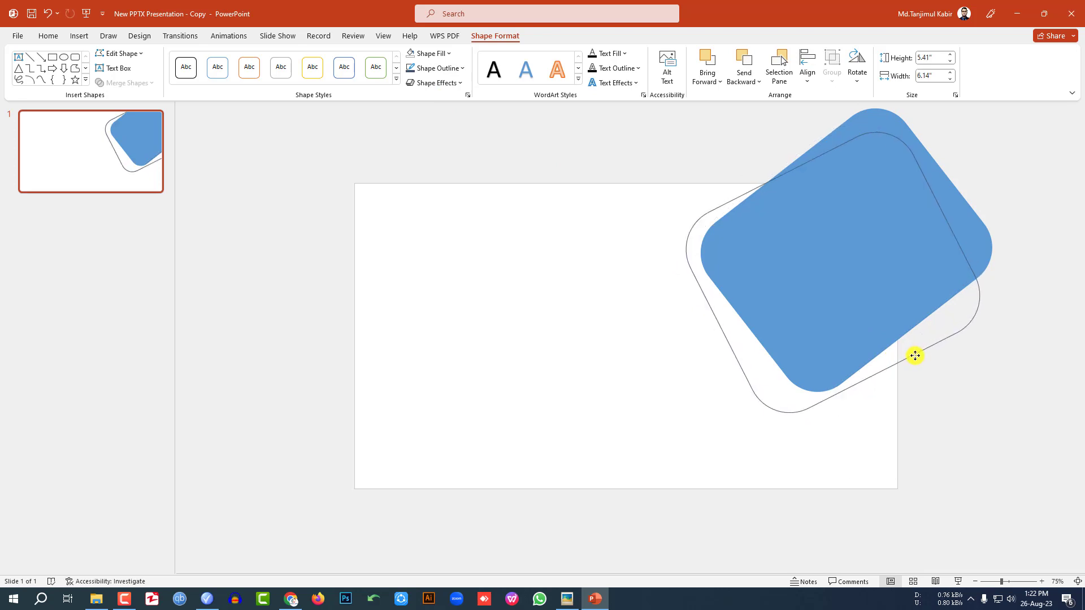
left_click(460, 68)
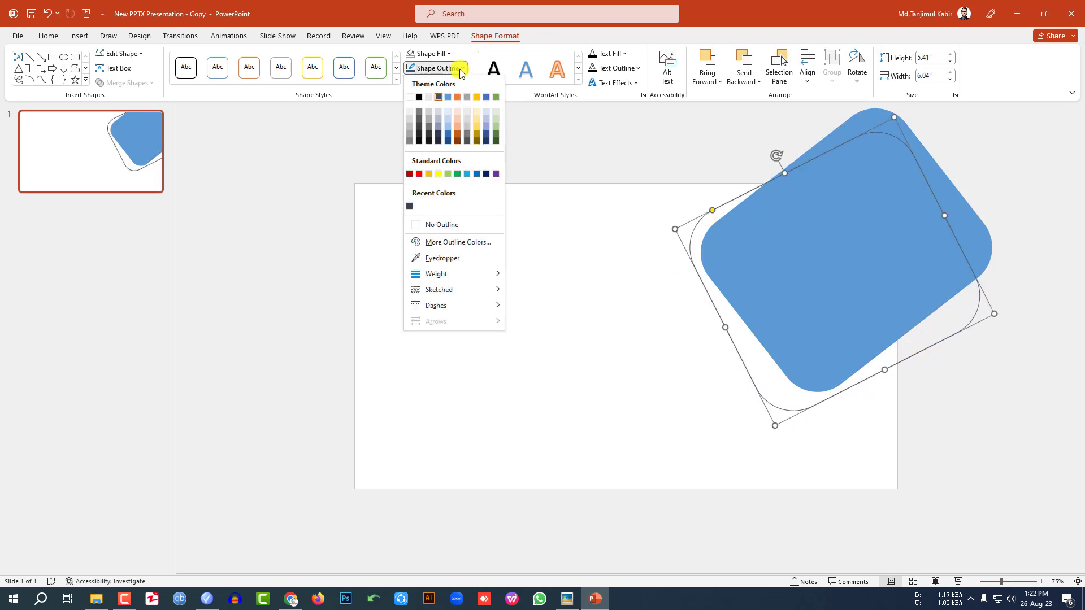
mouse_move(466, 275)
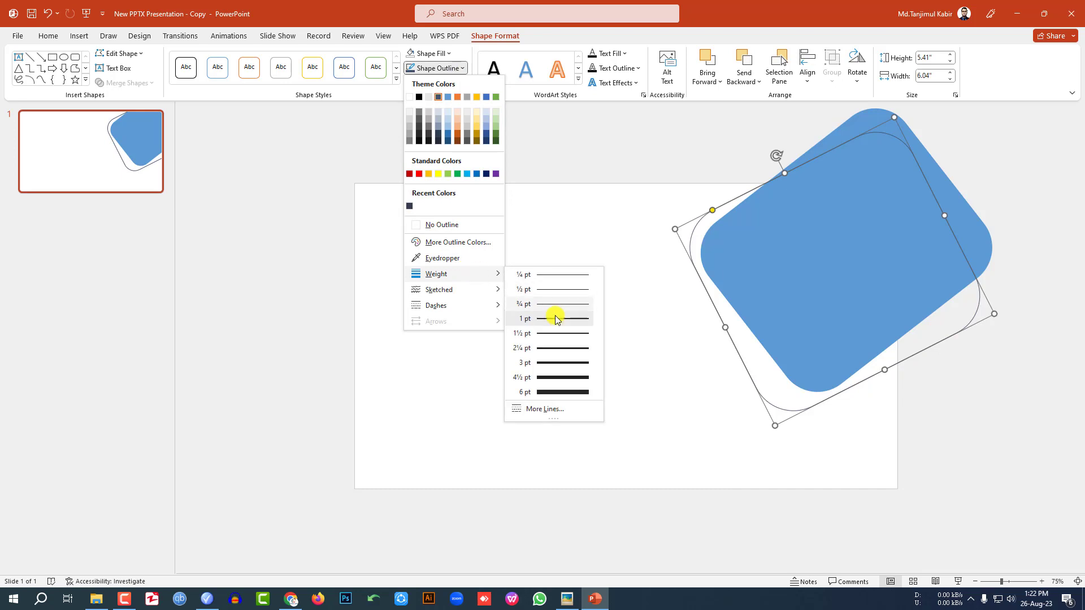
left_click(549, 362)
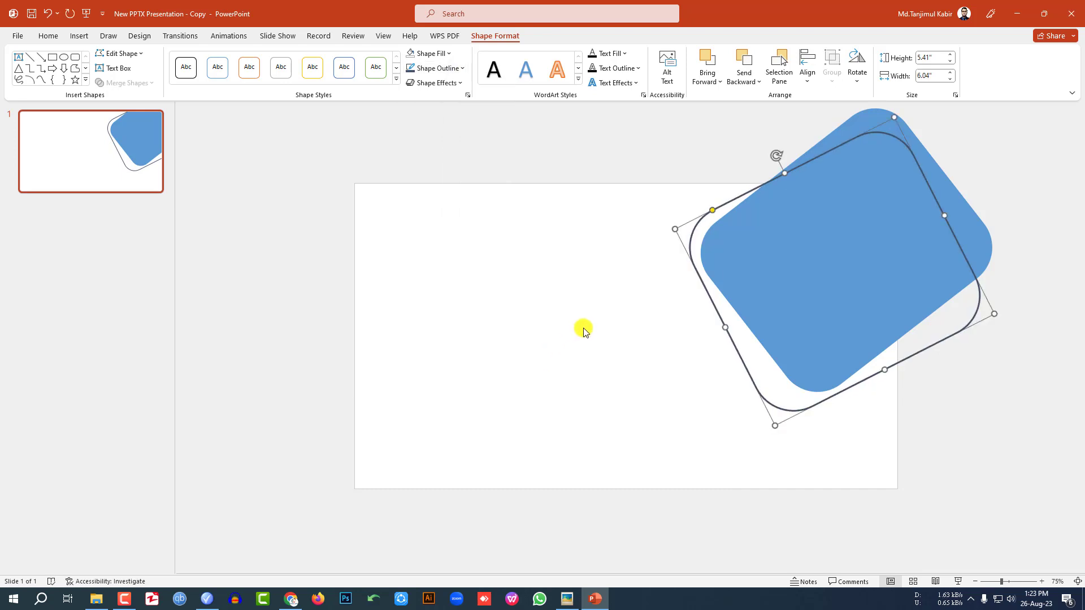
Copy the blue shape to the bottom-right corner, shrink it into a small tilted square
scroll(842, 291, "up", 1)
left_click(842, 291)
scroll(836, 276, "down", 1)
left_click_drag(836, 276, 920, 471)
left_click_drag(975, 537, 925, 460)
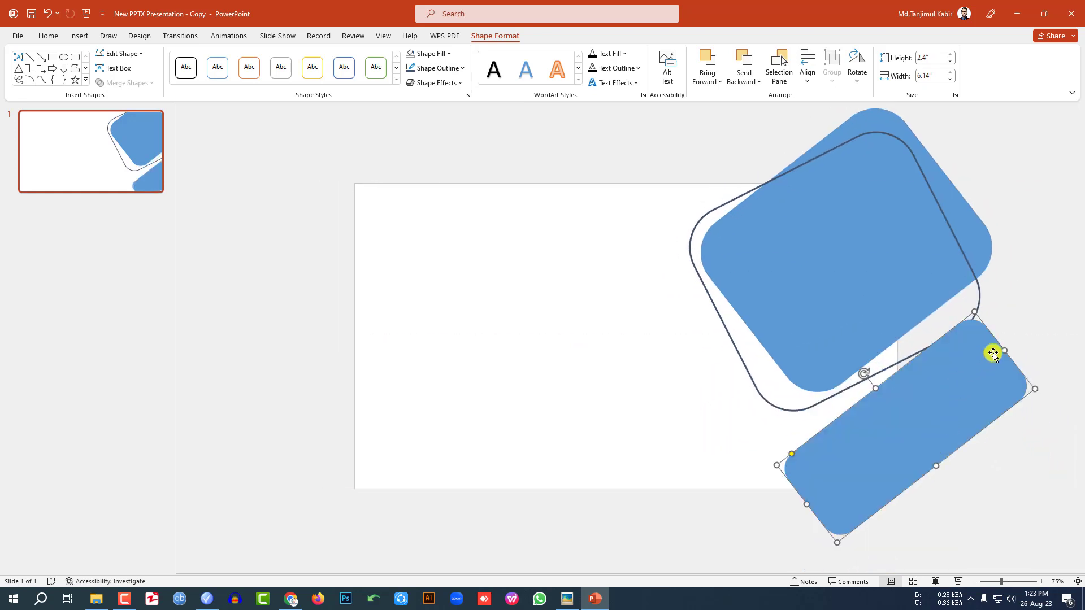
left_click_drag(1003, 351, 901, 440)
left_click_drag(808, 415, 861, 399)
Copy the small tilted square to overhang the top-left corner
left_click(971, 429)
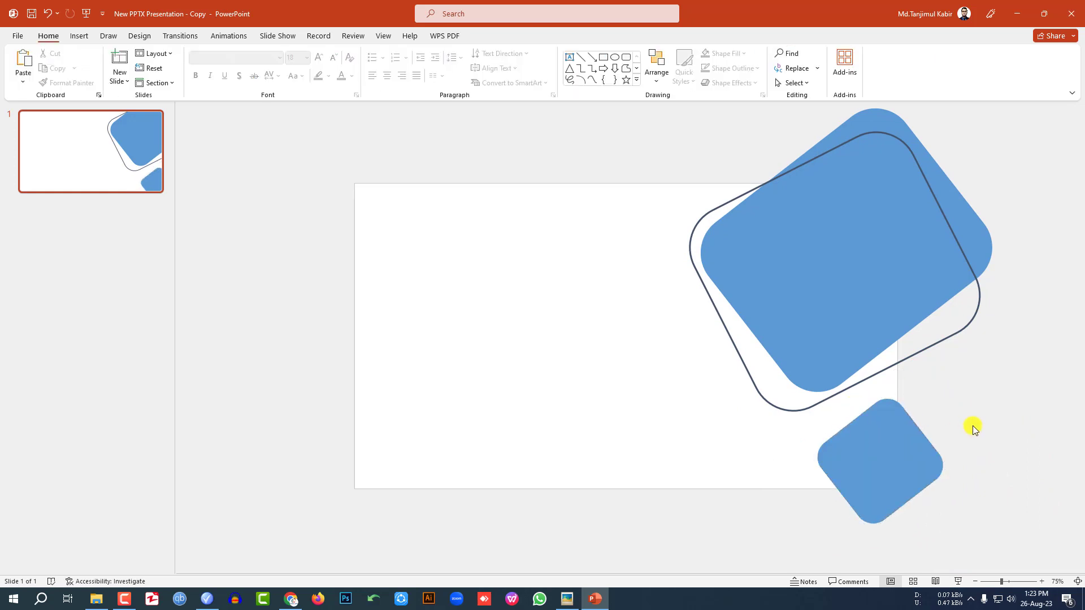
left_click(896, 467)
left_click_drag(882, 465, 305, 254)
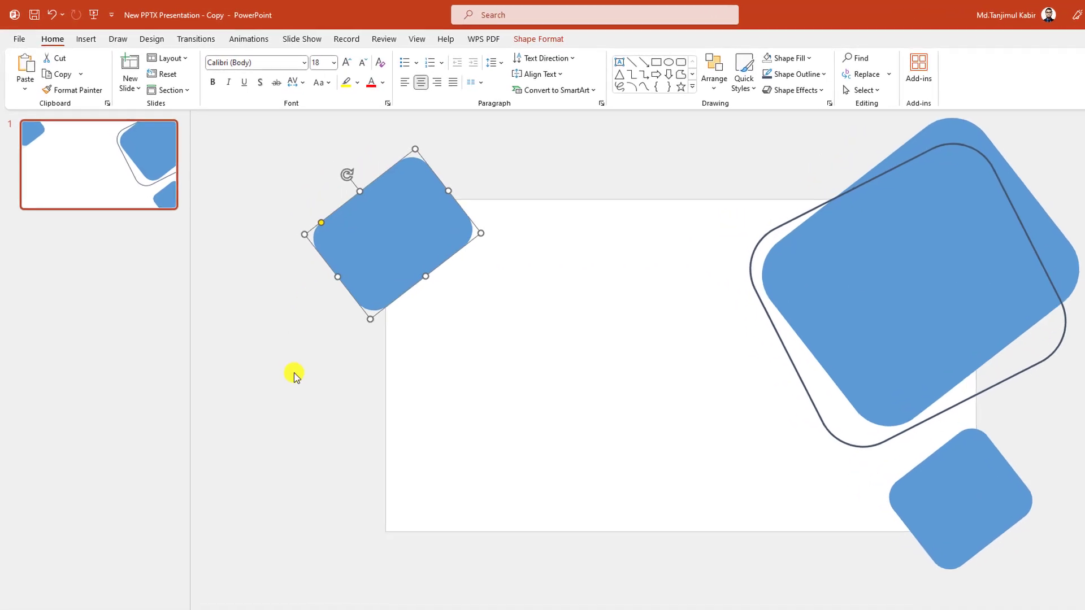
Draw a plain rectangle covering the whole 13.33 × 7.5 in slide
left_click(294, 375)
left_click(88, 41)
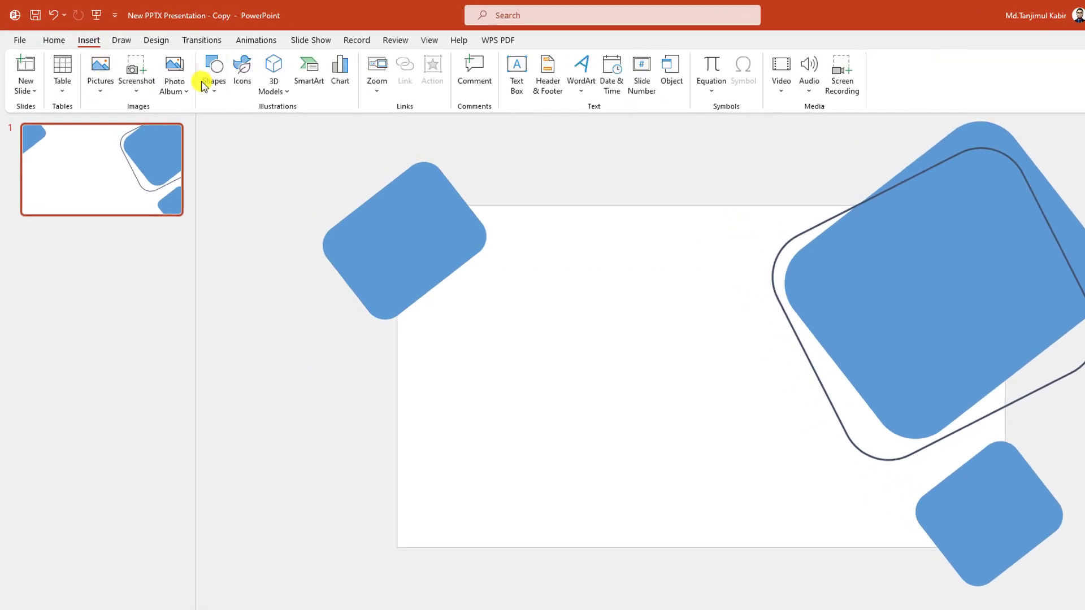
left_click(218, 84)
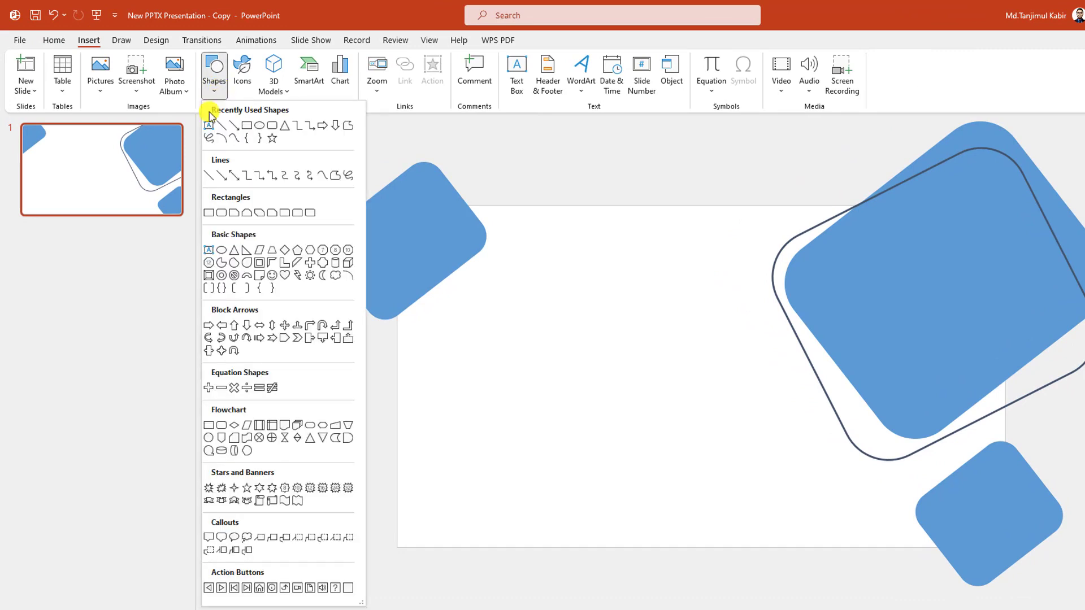
left_click(245, 126)
left_click_drag(397, 540, 1005, 205)
Remove the rectangle's outline and fill it dark grey-blue
left_click(506, 75)
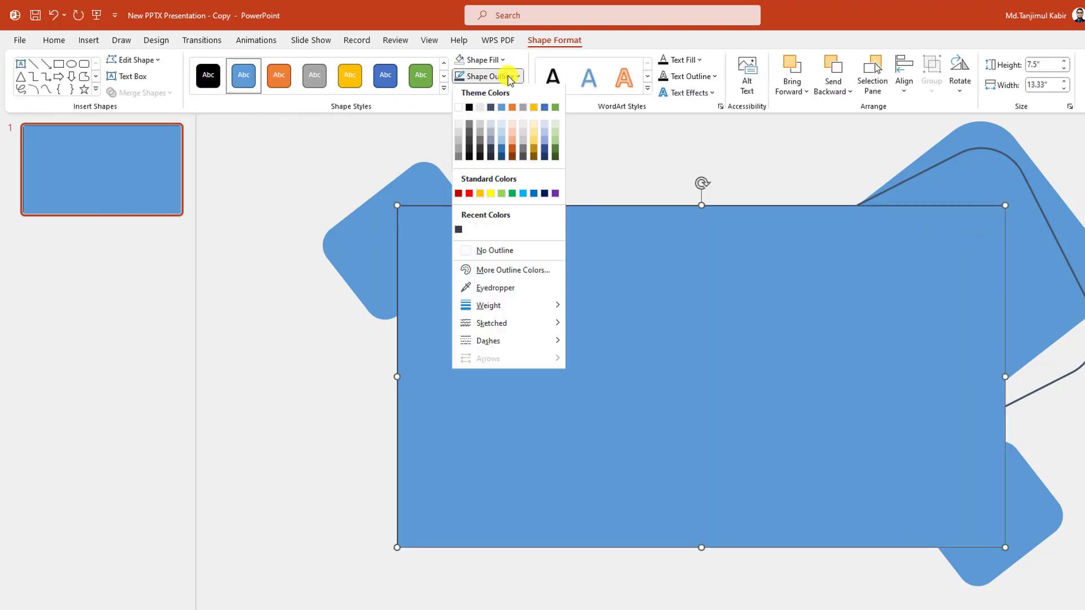
left_click(494, 256)
left_click(503, 61)
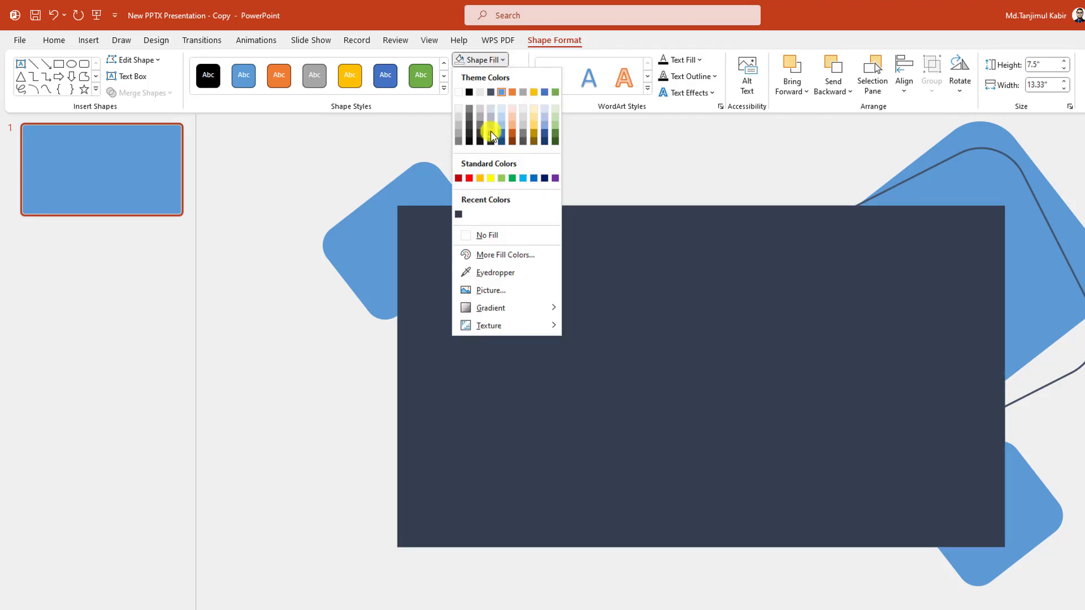
left_click(492, 122)
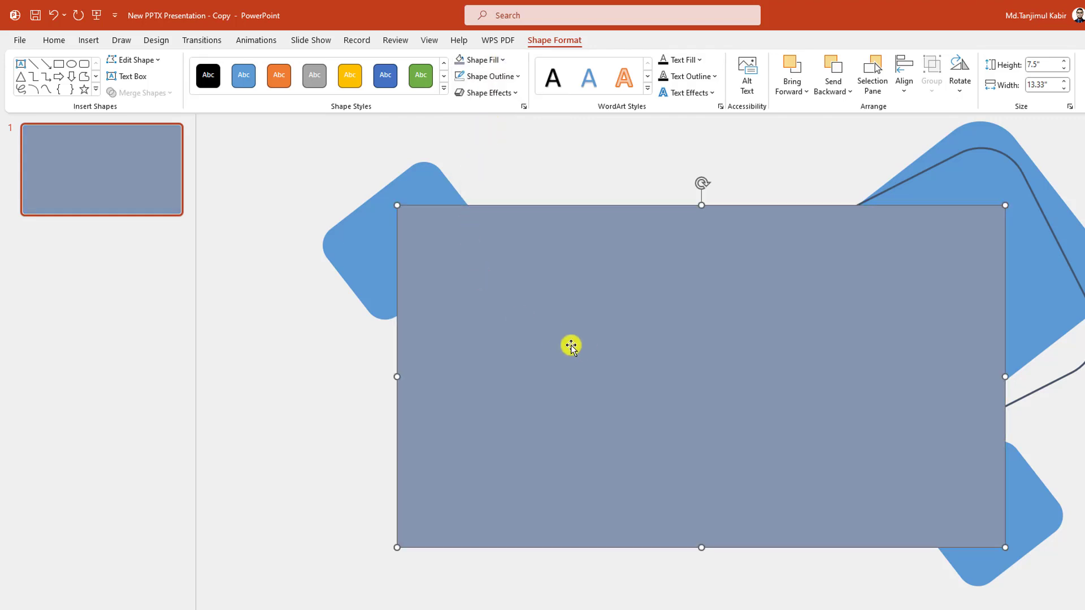
scroll(570, 346, "down", 5, "ctrl")
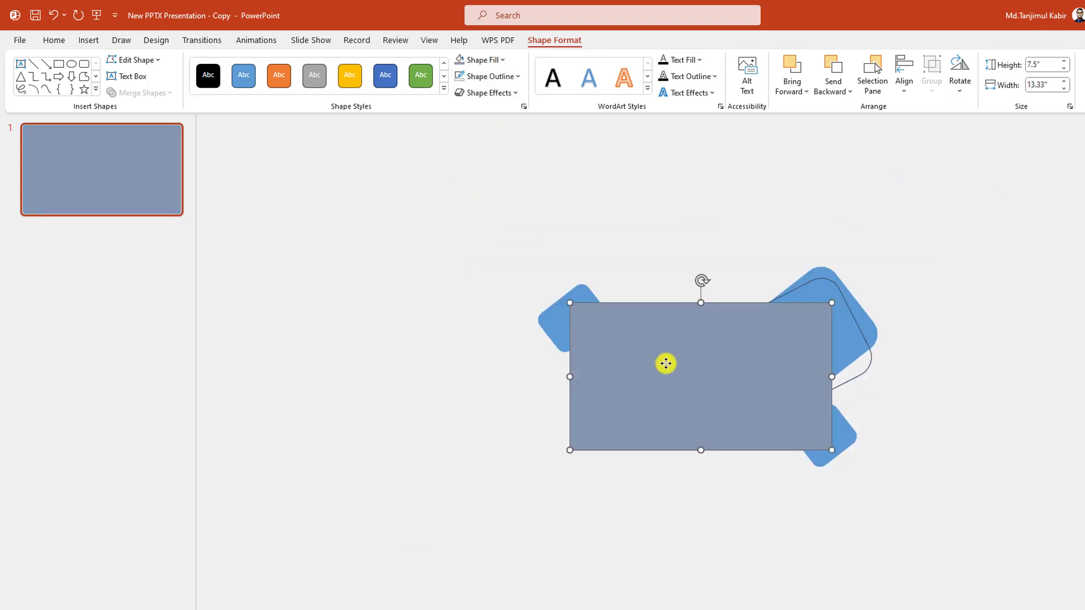
Make a spare rectangle copy and intersect the slide rectangle with the top-left shape
left_click_drag(665, 364, 384, 479, "ctrl")
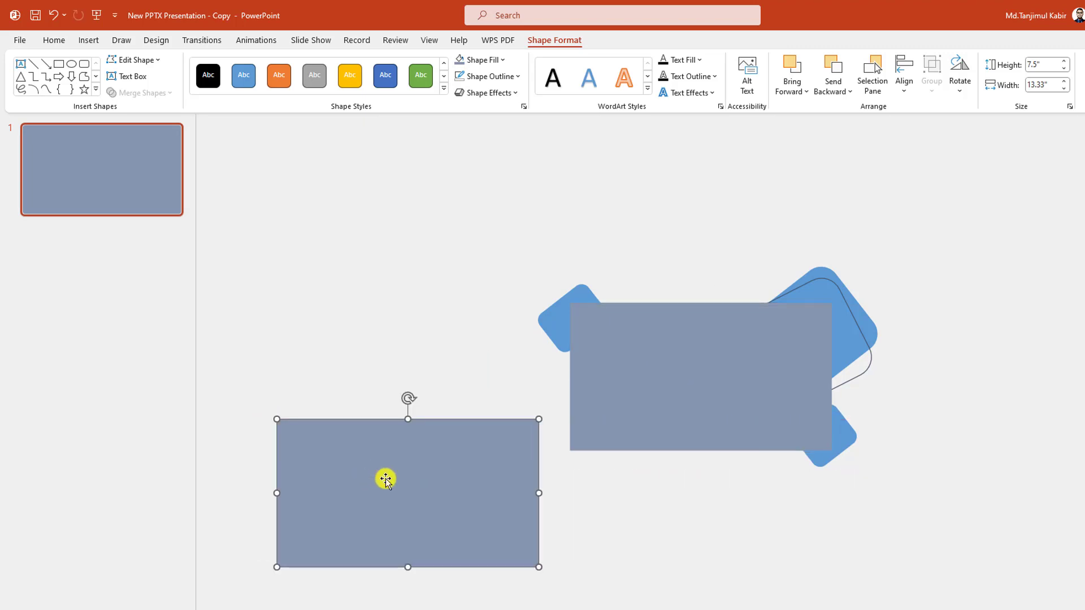
left_click(662, 386)
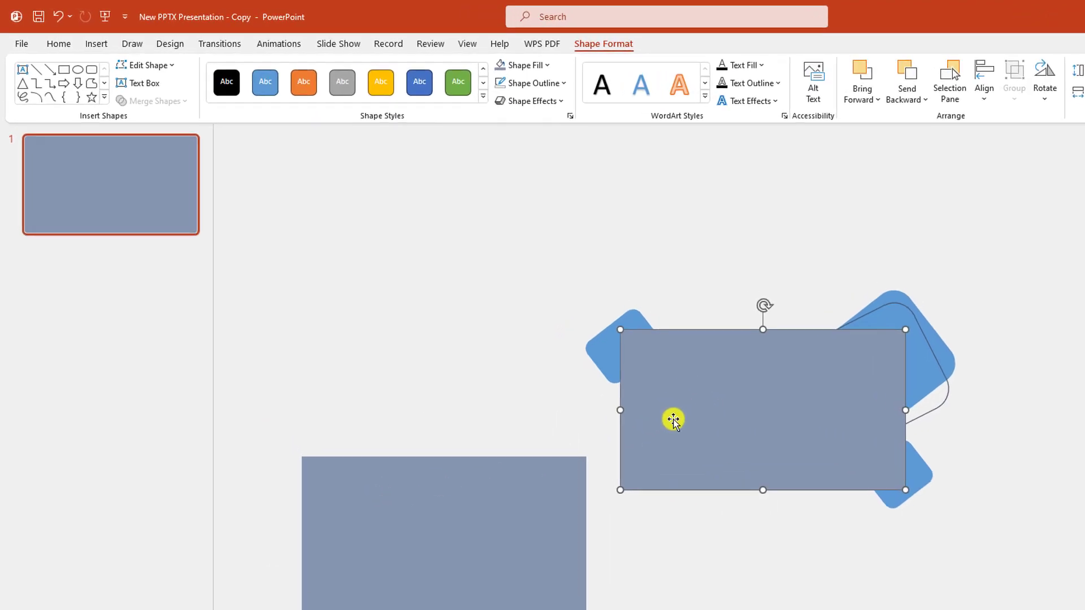
left_click(557, 328, "shift")
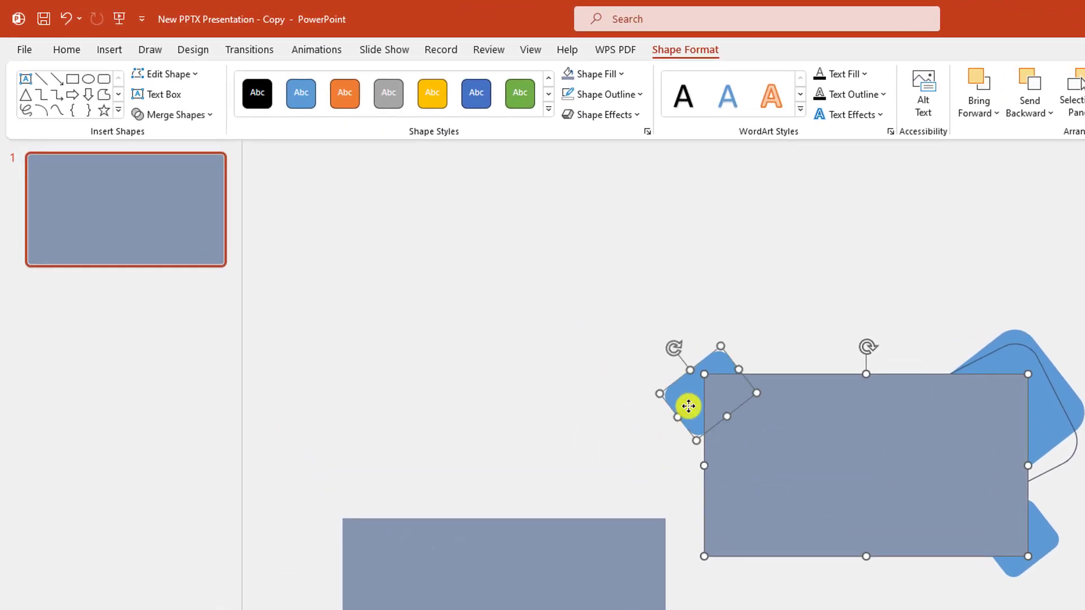
left_click(210, 115)
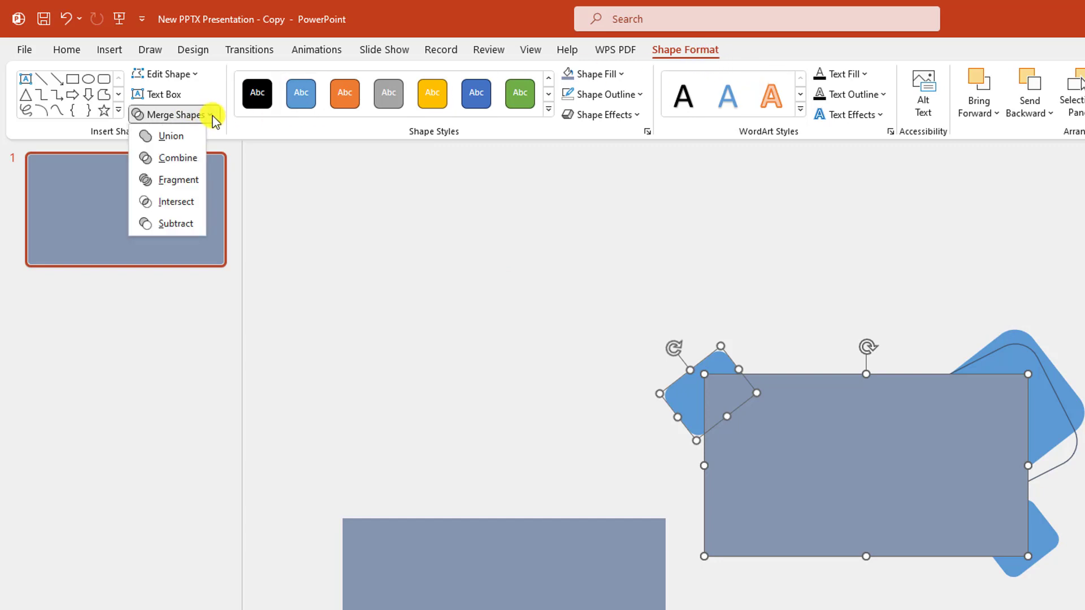
left_click(178, 206)
Clip the bottom-right shape to the slide using a rectangle copy
left_click(643, 606)
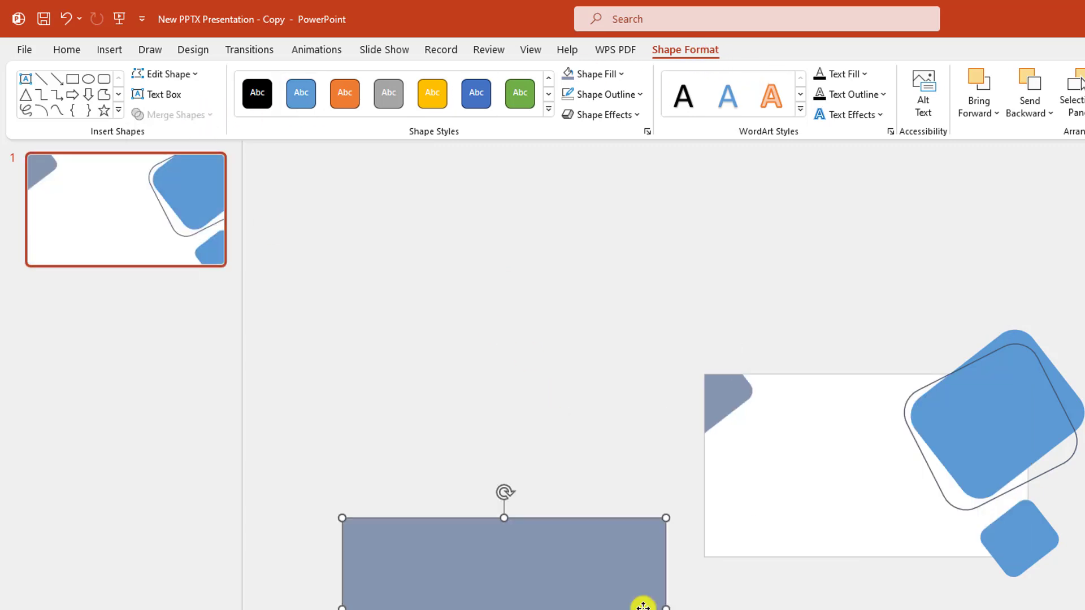
left_click_drag(642, 606, 940, 479)
left_click(1039, 541, "shift")
left_click(213, 114)
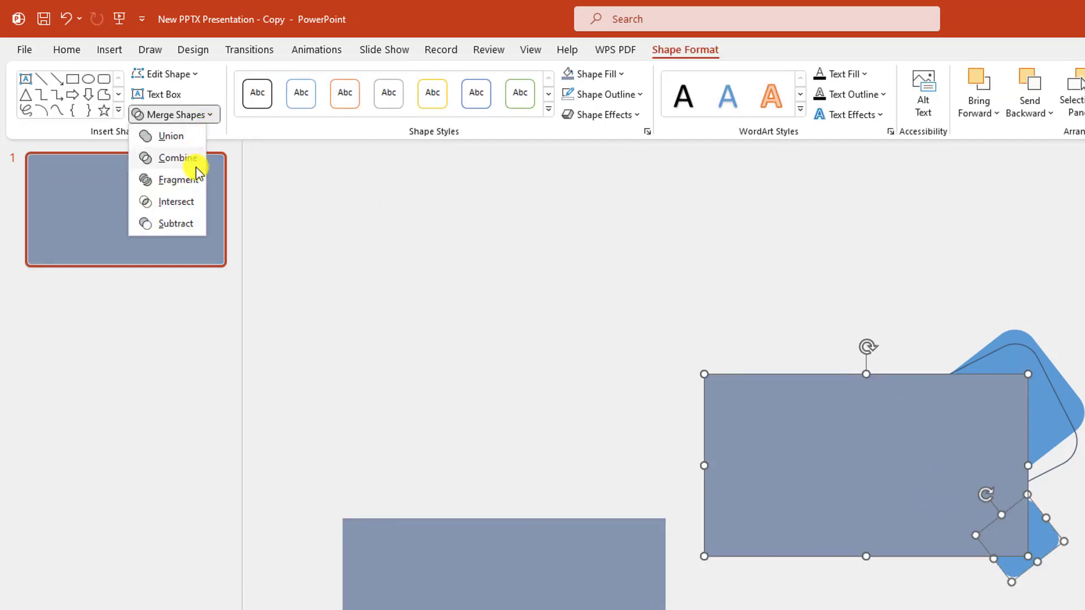
left_click(191, 205)
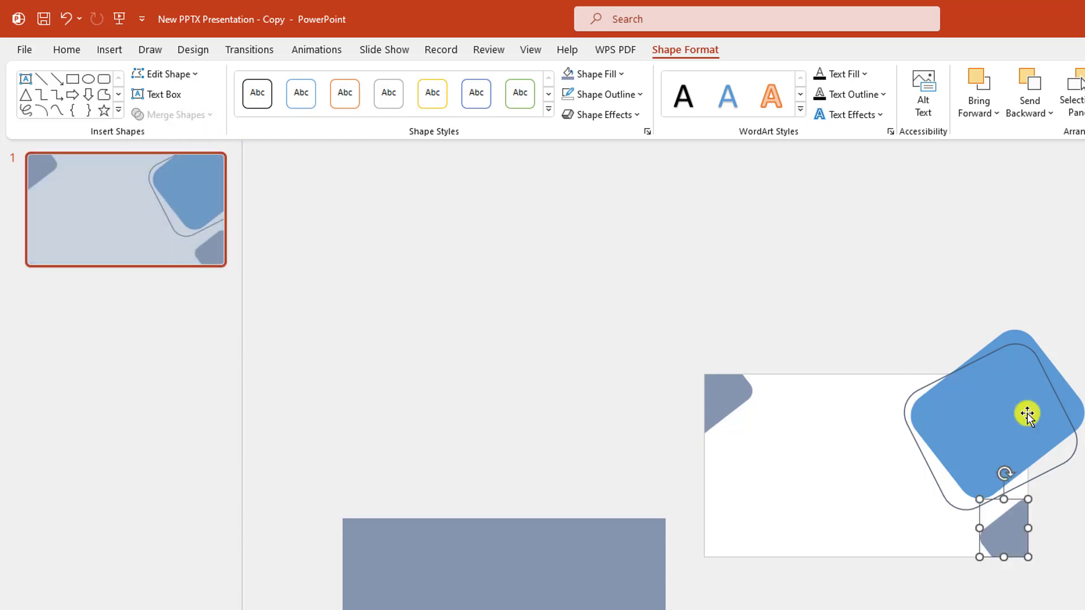
Clip the large blue rounded shape to the slide using another rectangle copy
left_click(579, 608)
left_click_drag(579, 607, 923, 482)
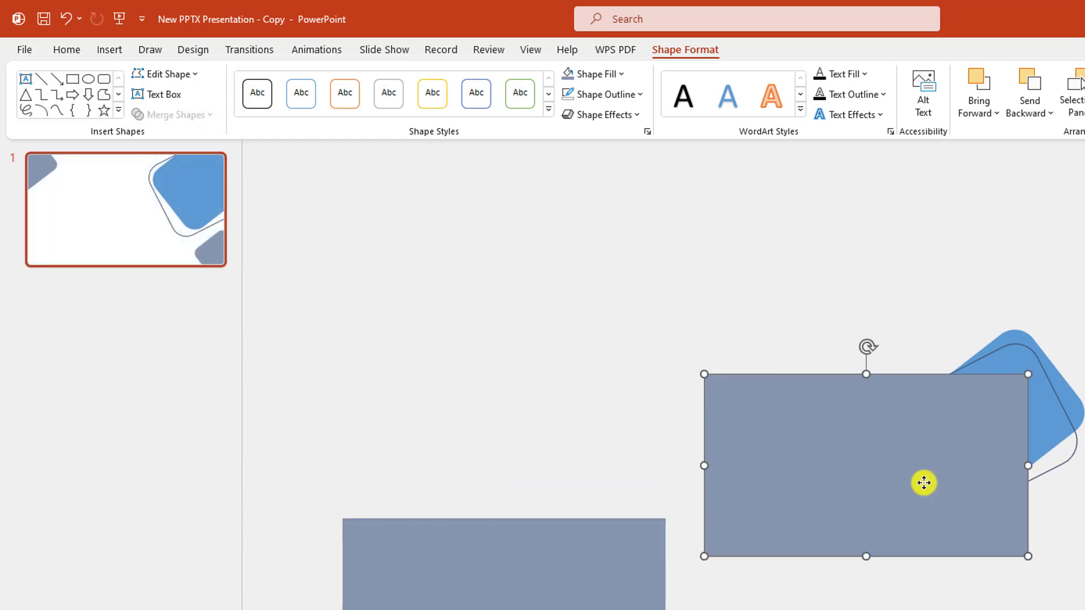
left_click(1053, 430)
left_click(901, 464, "shift")
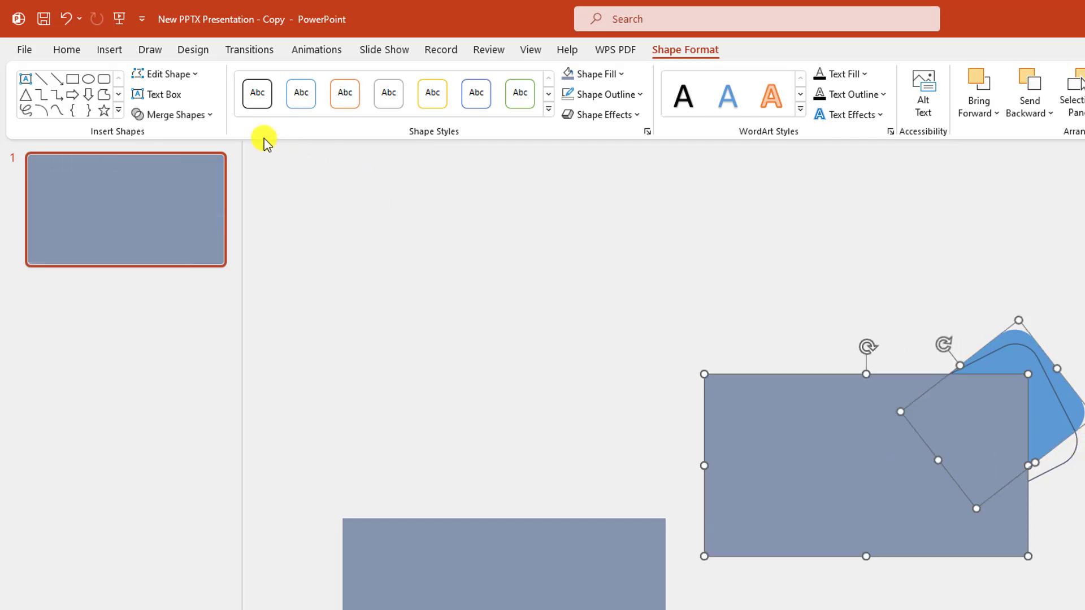
left_click(199, 113)
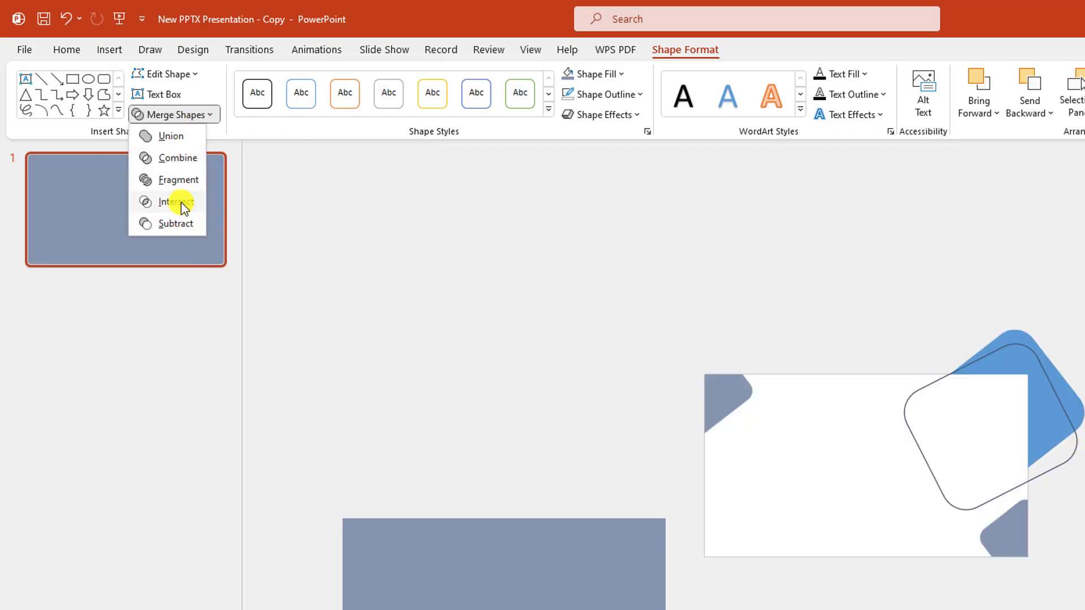
left_click(182, 209)
Trim the rounded outline frame to the slide edges with the last rectangle copy
left_click(486, 262)
left_click_drag(571, 605, 932, 500)
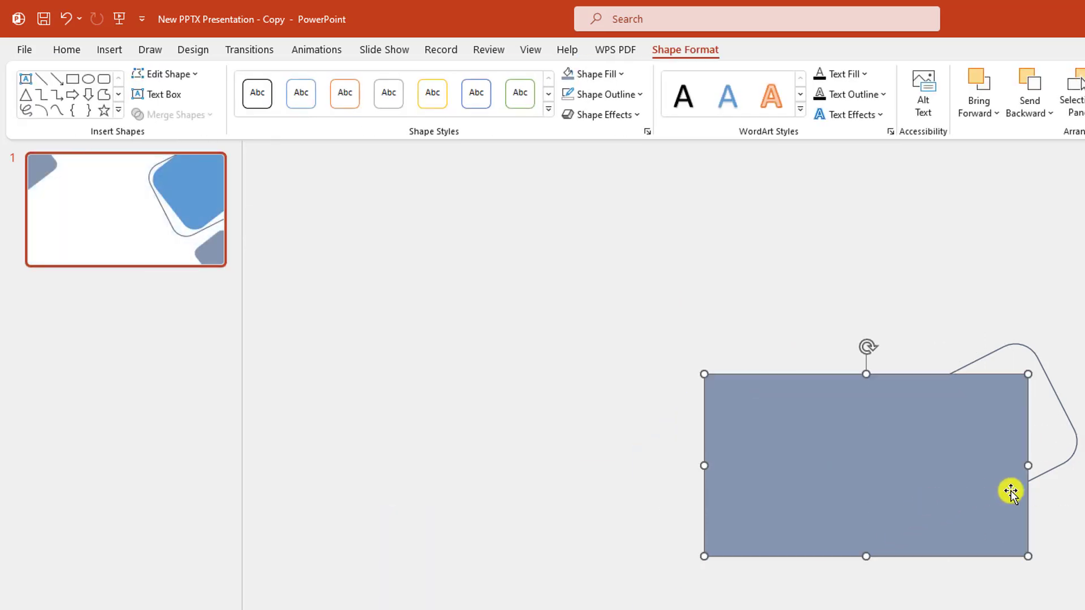
left_click(1060, 472, "shift")
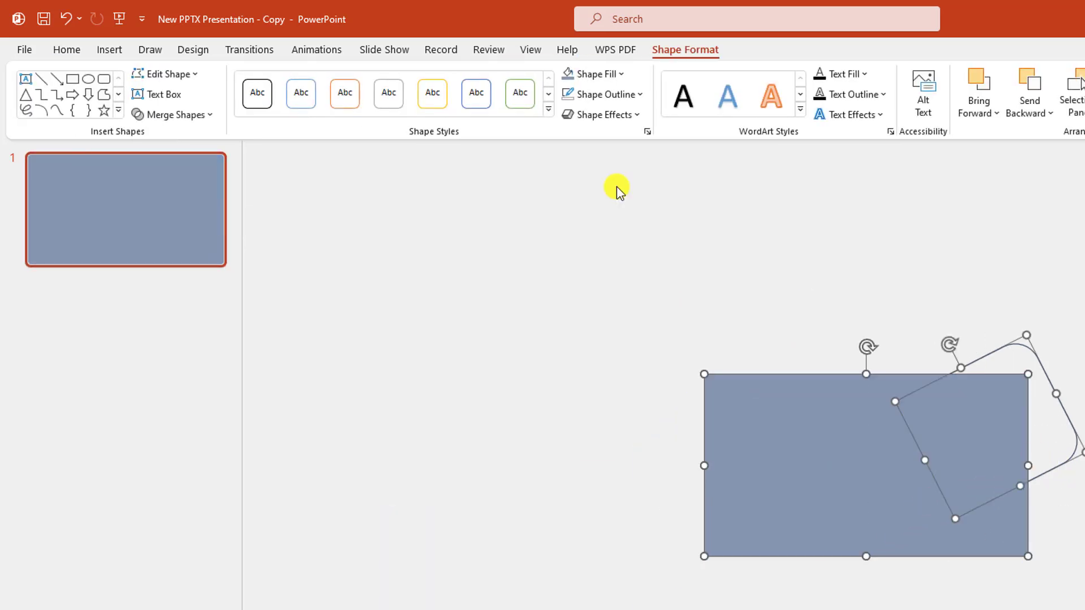
left_click(215, 117)
left_click(176, 221)
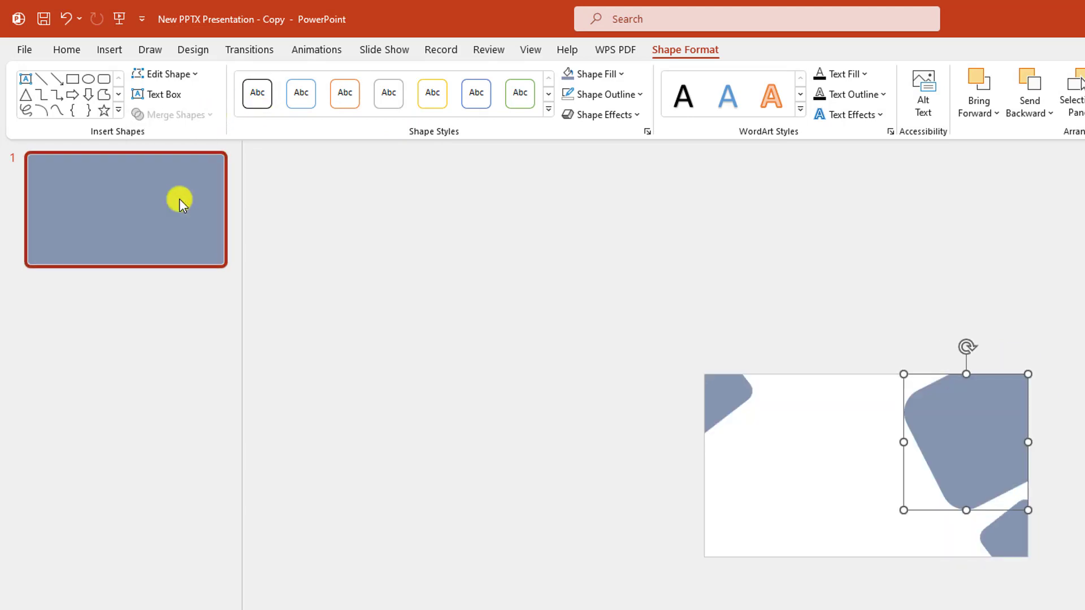
Give the trimmed frame No Fill and a 3 pt Blue-Gray outline, then deselect it
left_click(619, 74)
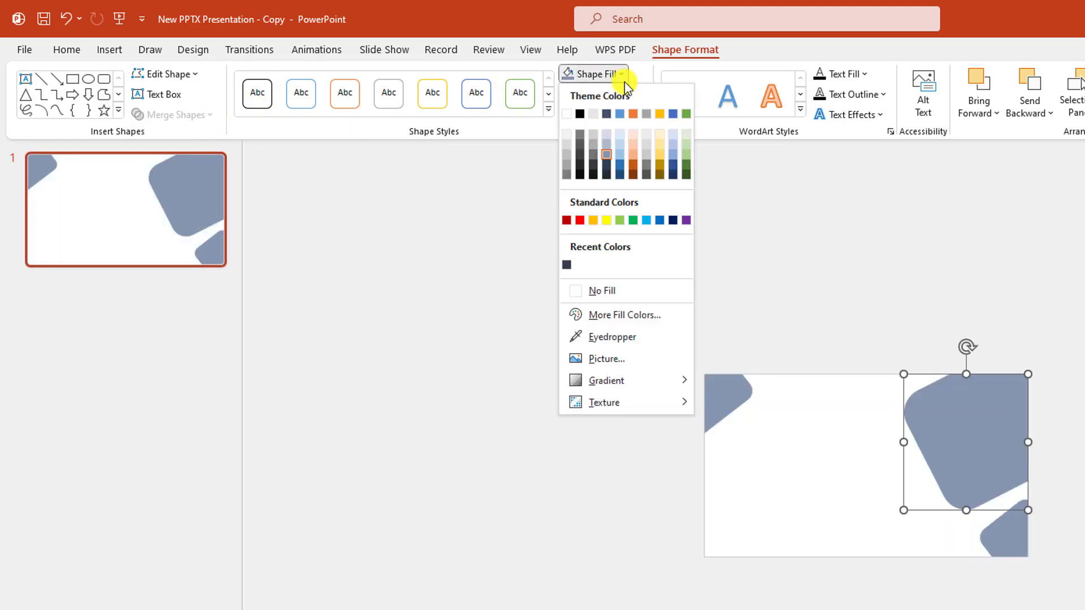
left_click(596, 290)
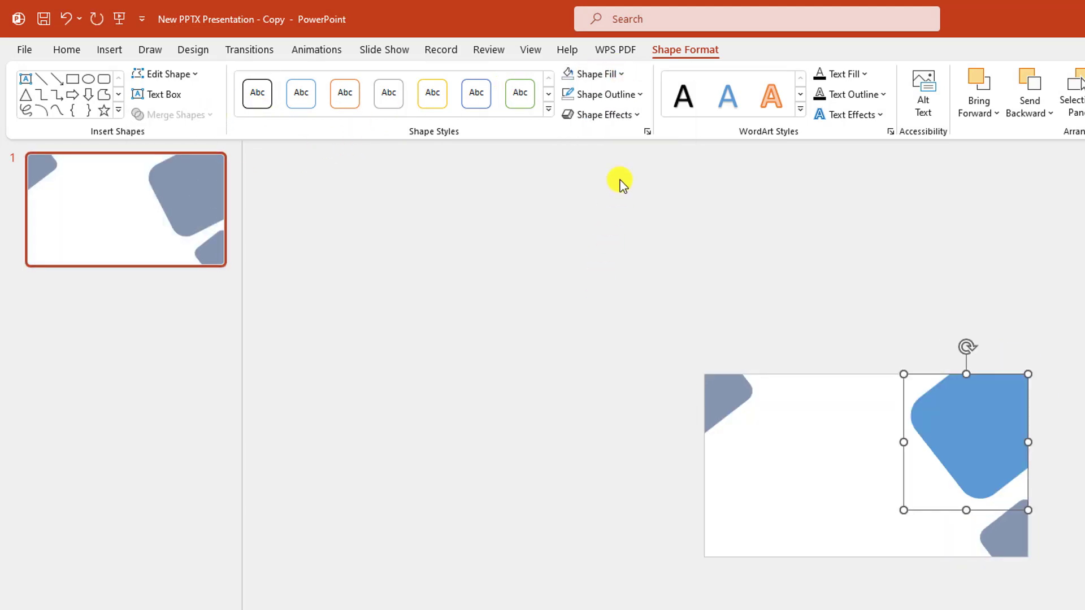
left_click(633, 94)
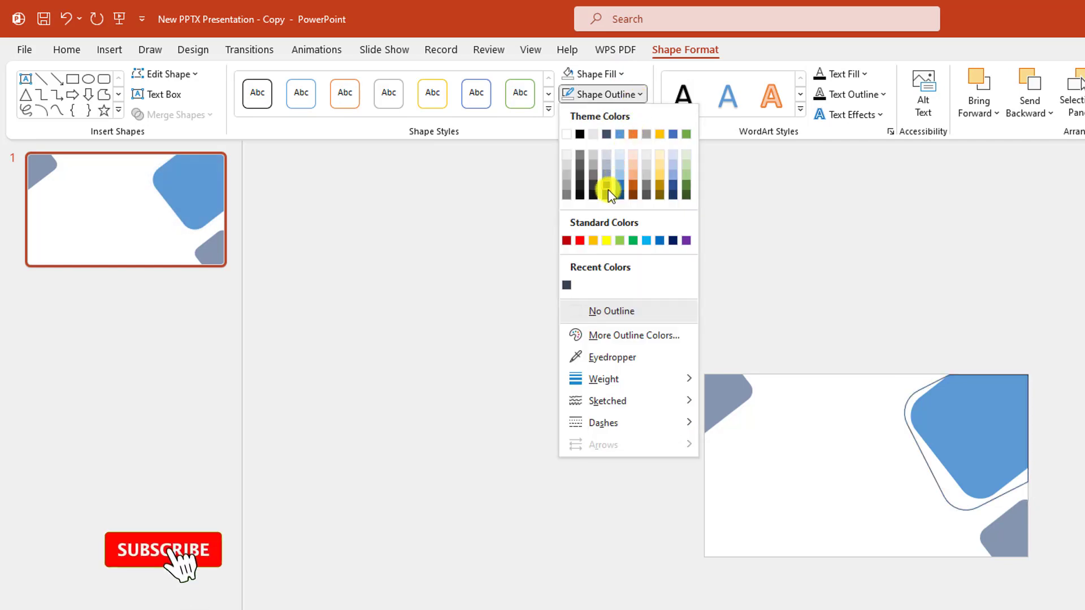
left_click(608, 190)
left_click(642, 95)
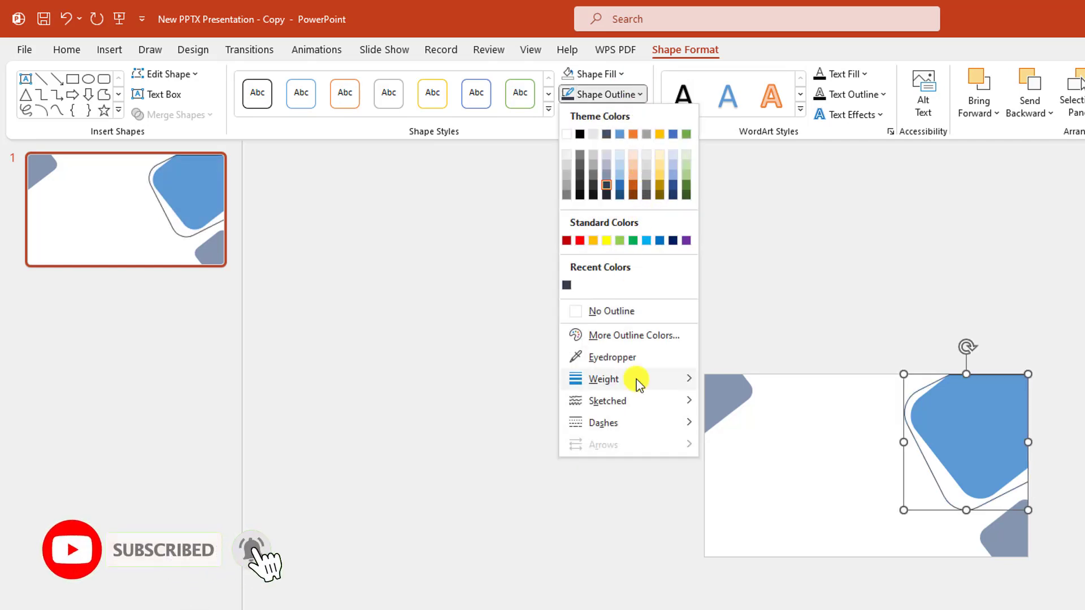
mouse_move(678, 378)
left_click(767, 502)
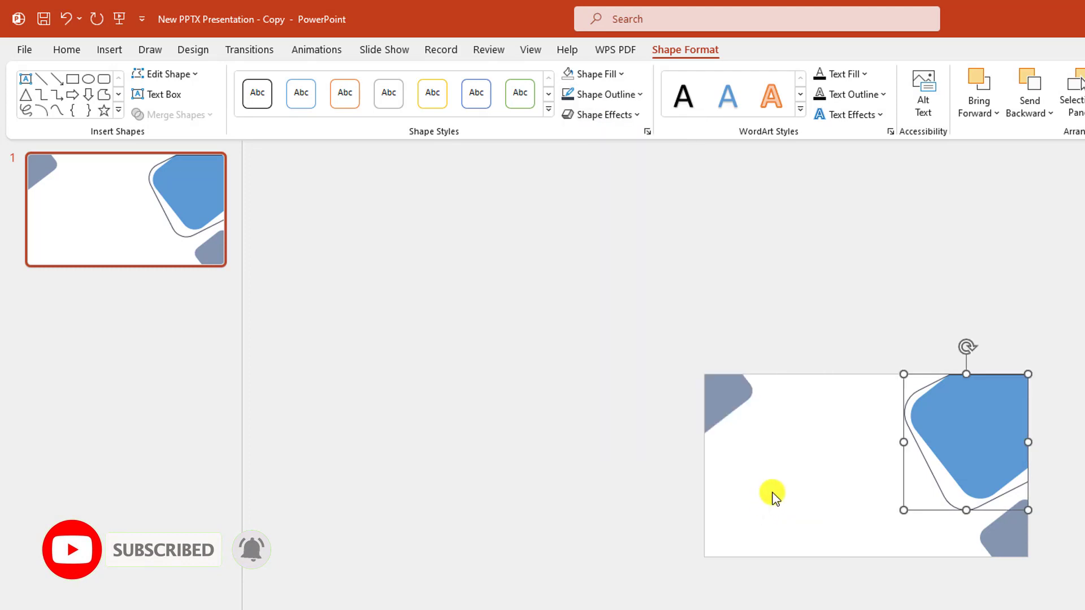
key("Escape")
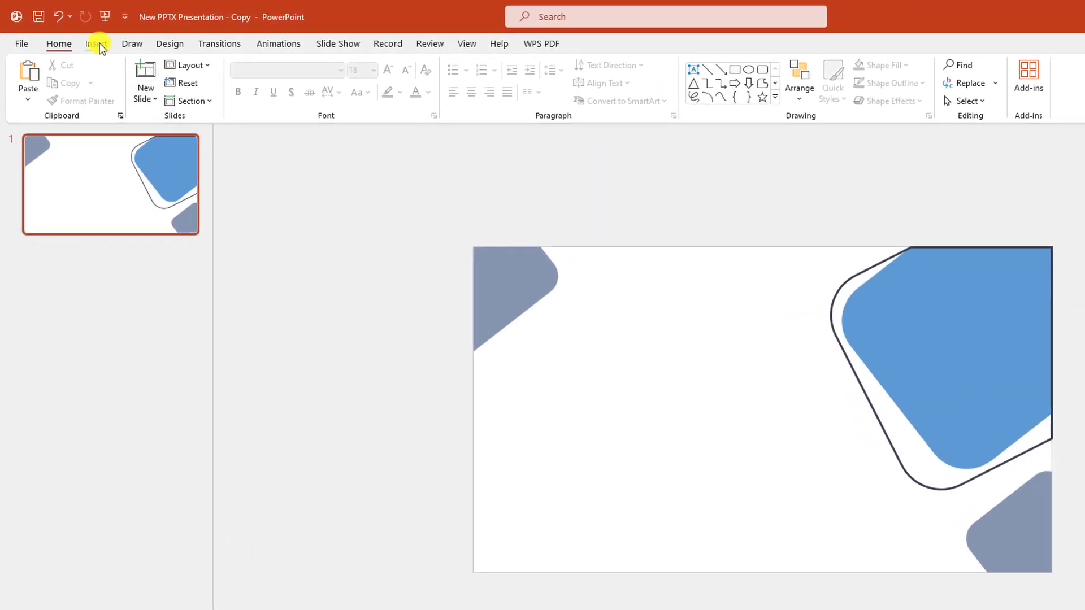
Insert the pexels-fauxels-3183197 meeting photo from the Downloads folder
left_click(97, 43)
left_click(120, 76)
left_click(133, 144)
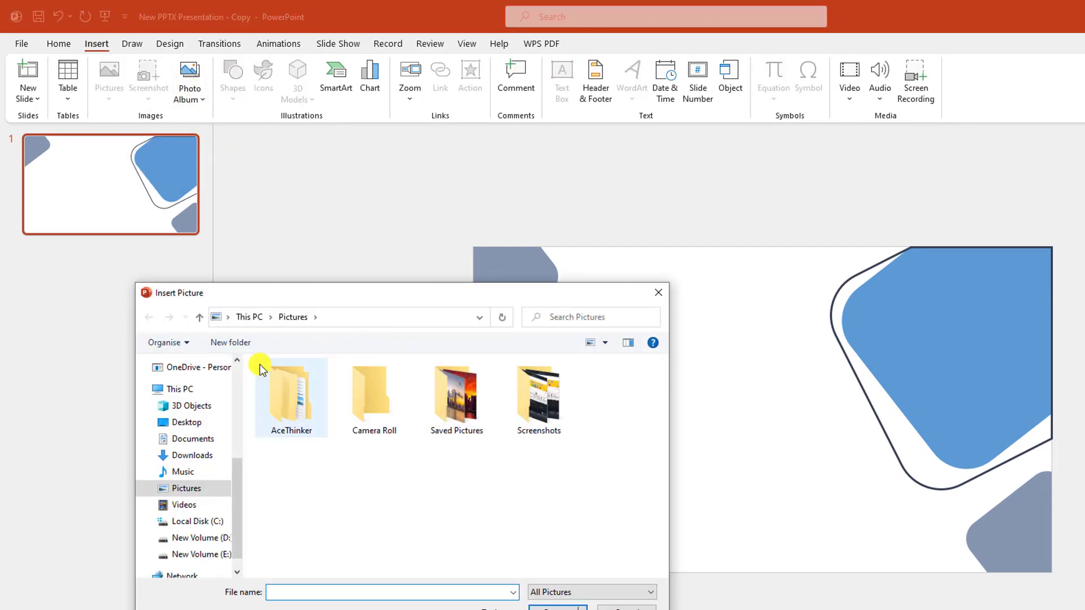
left_click(192, 455)
left_click(537, 434)
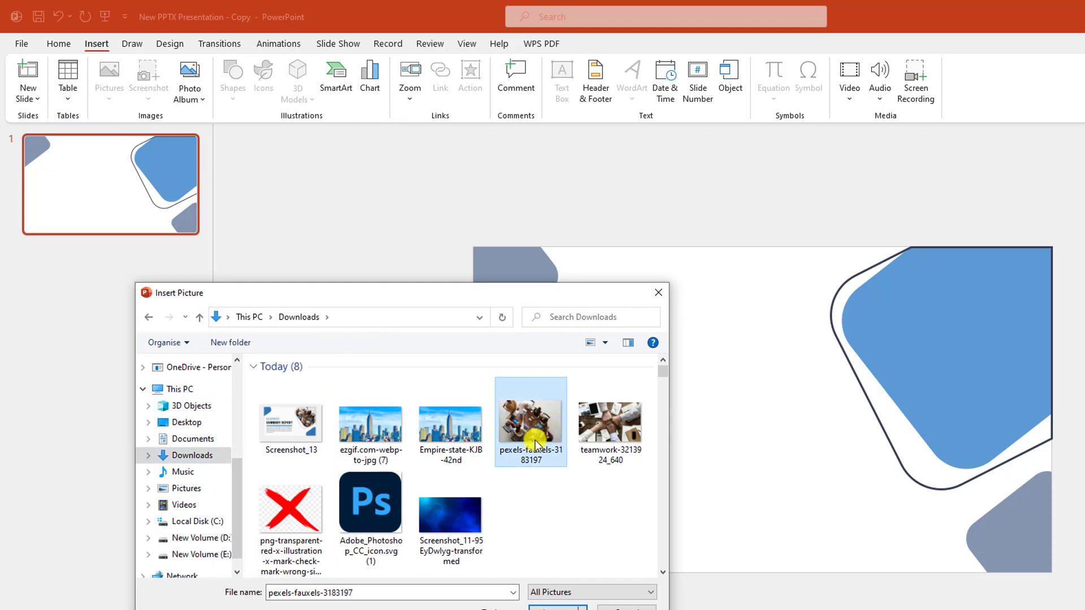
left_click(558, 608)
Send the photo to back and intersect it with the blue rounded shape
left_click_drag(676, 373, 918, 339)
right_click(919, 339)
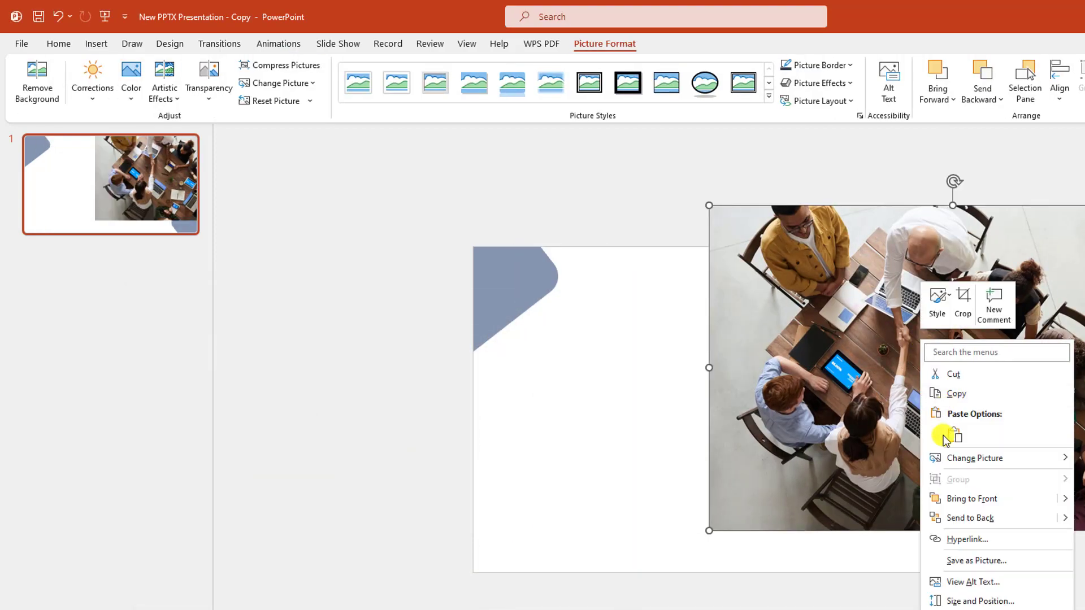
left_click(969, 516)
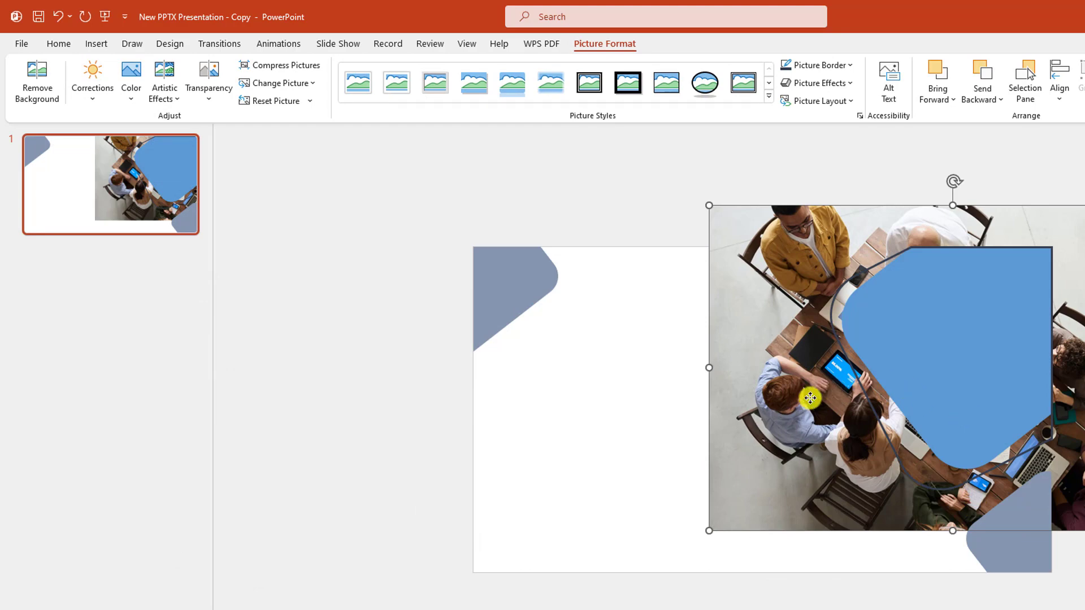
left_click(918, 345)
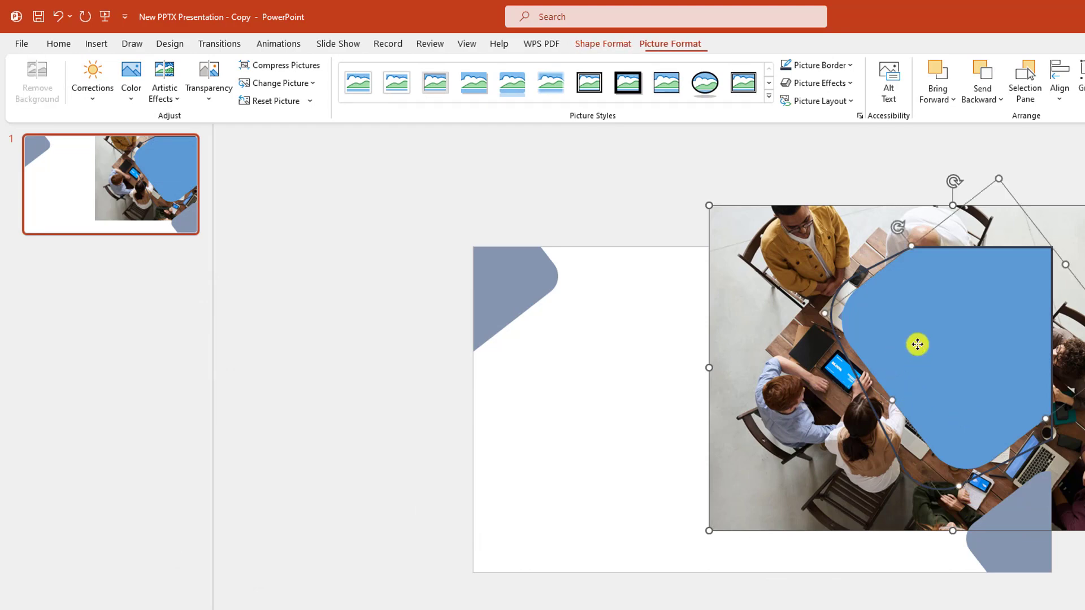
left_click(594, 50)
left_click(180, 103)
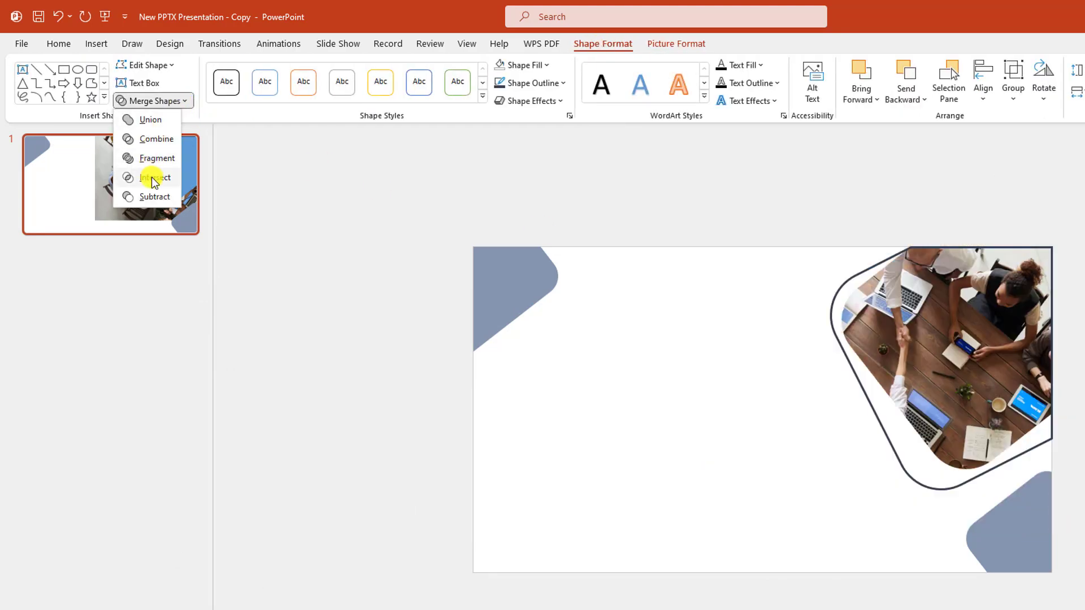
left_click(153, 178)
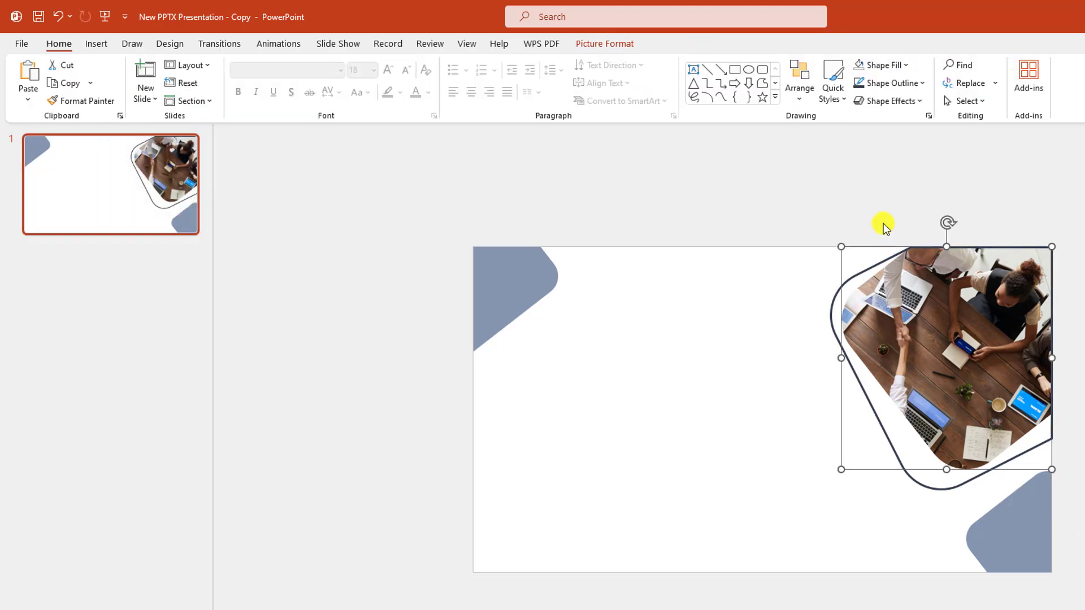
Crop the clipped photo inward from its bottom-left corner and reposition it in the frame
left_click(605, 43)
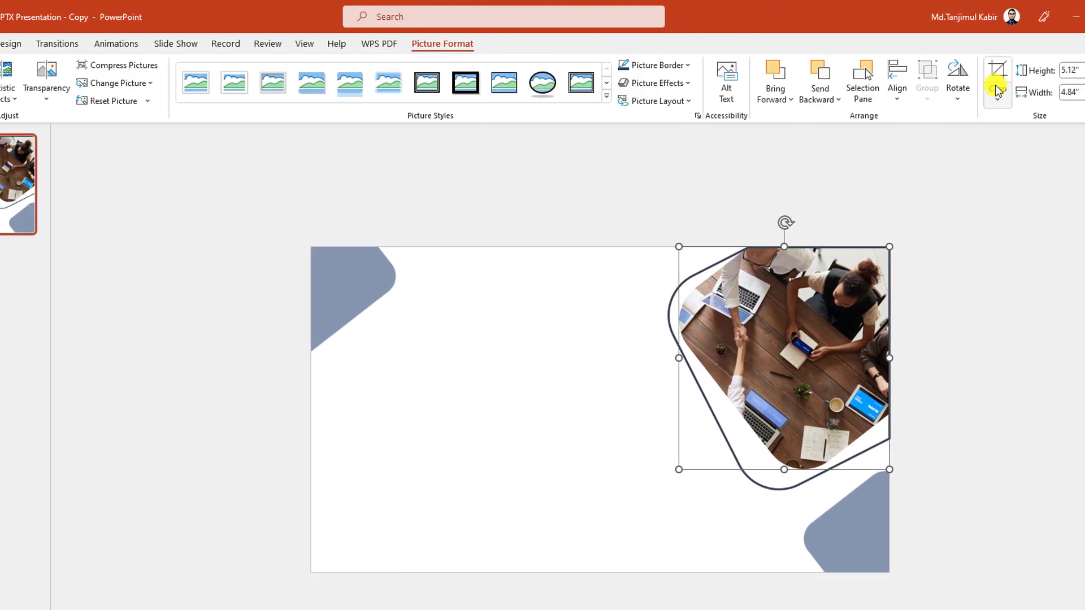
left_click(997, 91)
left_click_drag(545, 527, 636, 465)
mouse_move(770, 363)
left_mouse_down()
mouse_move(782, 356)
mouse_move(755, 373)
mouse_move(795, 358)
mouse_move(757, 367)
left_mouse_up()
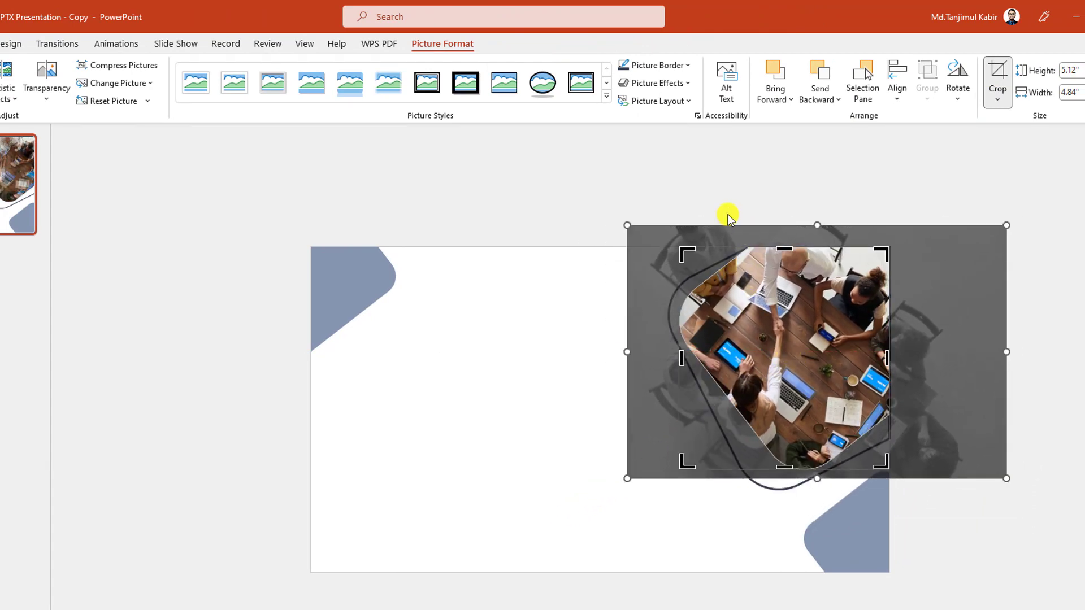
left_click(672, 176)
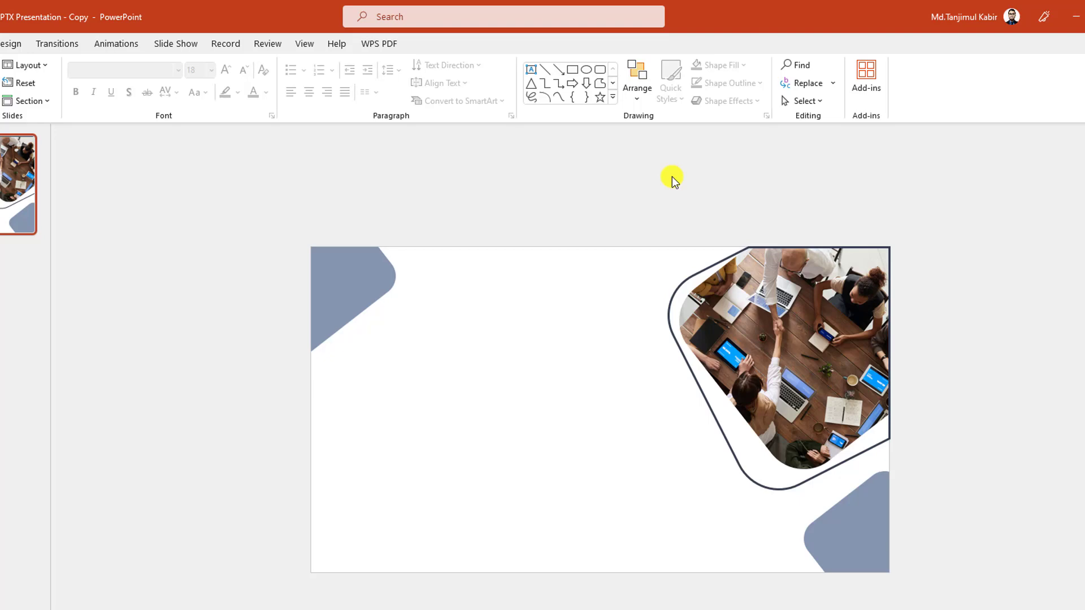
Fill the top-left and bottom-right corner shapes with a blue theme colour
left_click(351, 302)
left_click(854, 538, "shift")
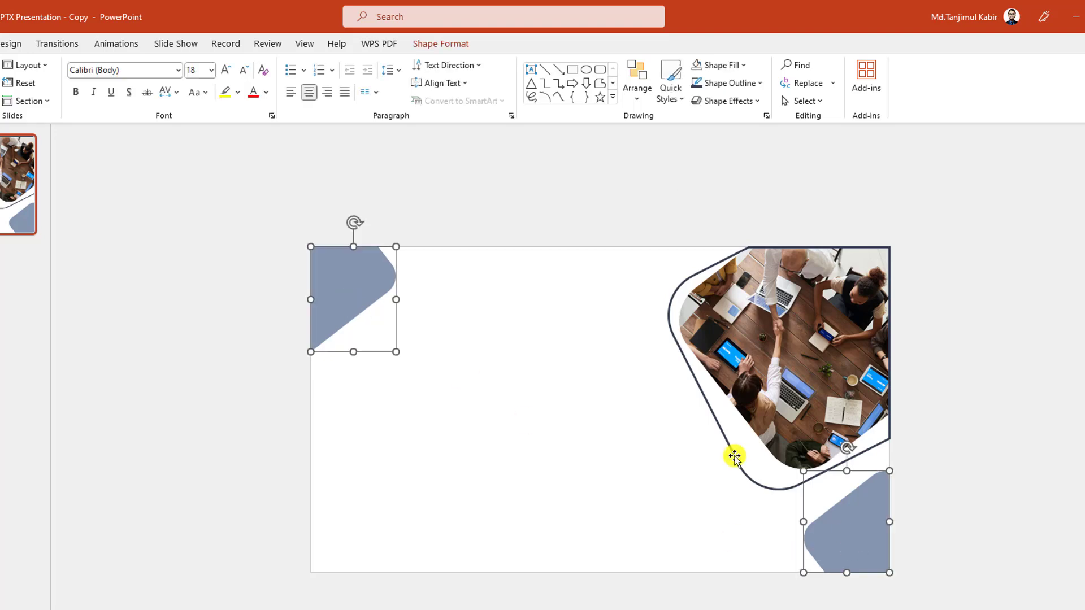
left_click(428, 48)
left_click(385, 66)
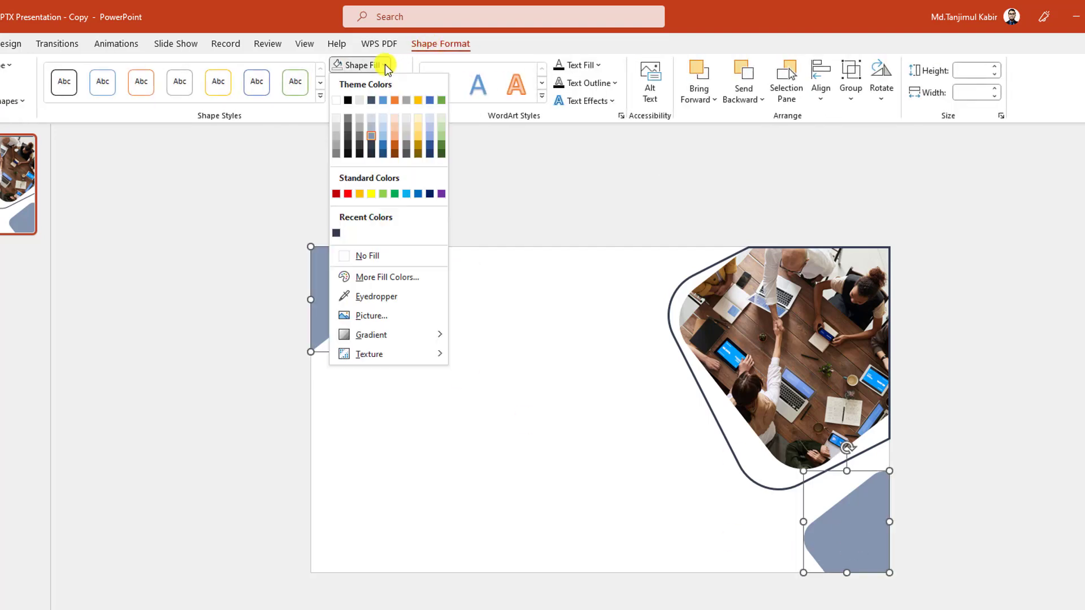
left_click(382, 146)
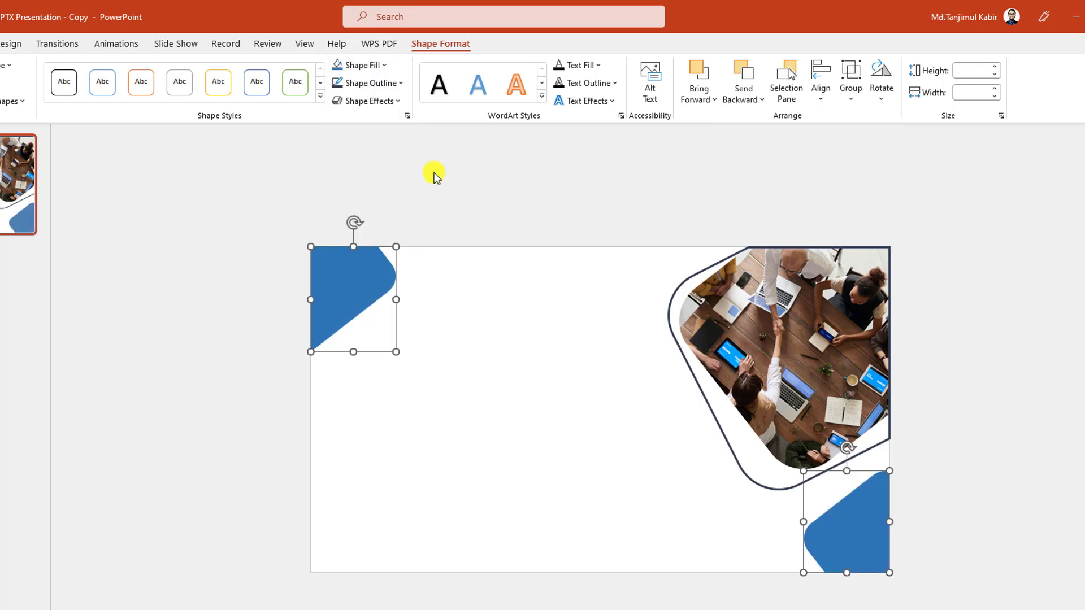
left_click(434, 173)
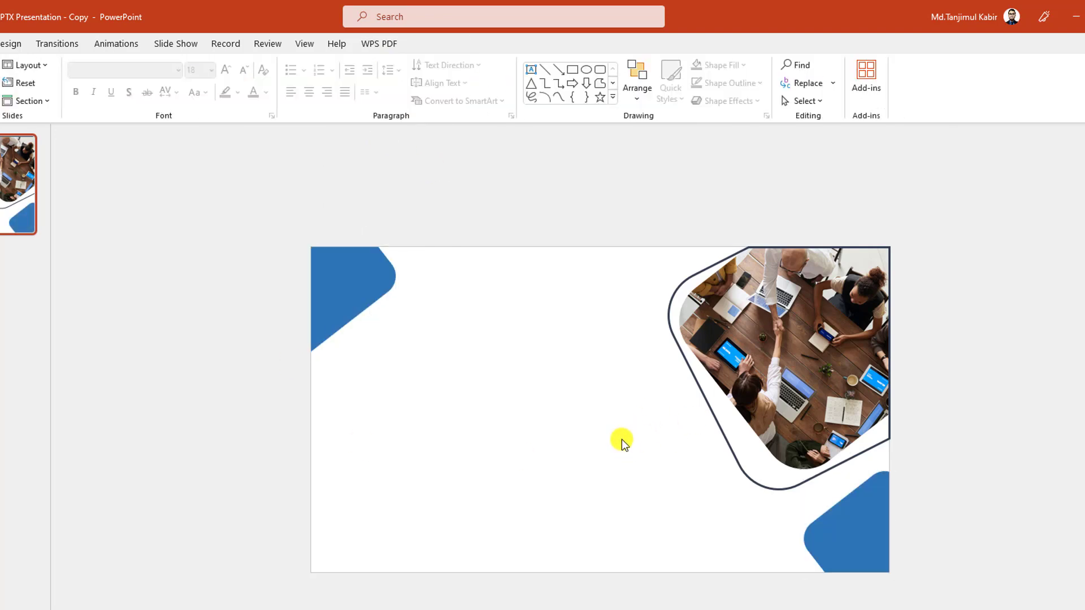
left_click(1, 43)
Draw a text box left of centre and type the BUSINESS heading
left_click(70, 93)
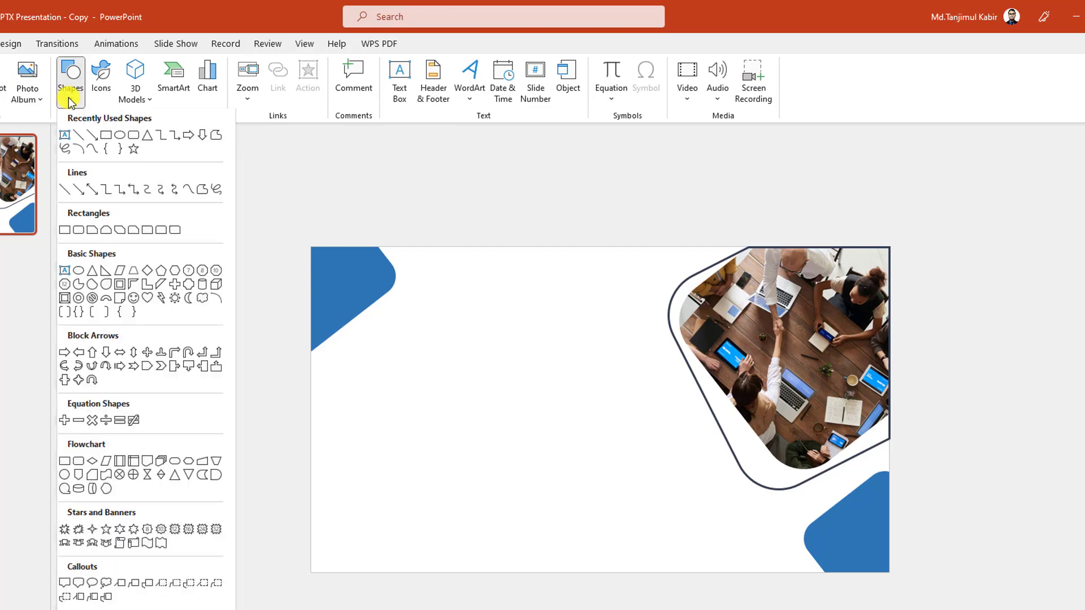
left_click(399, 82)
left_click_drag(314, 367, 598, 402)
type("BUN")
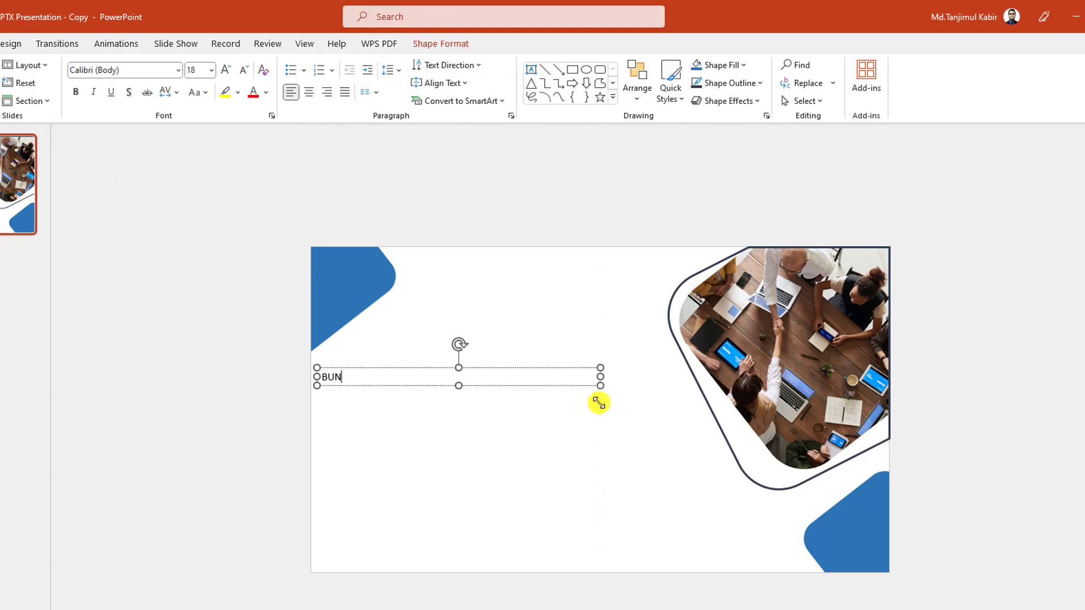
key("ctrl+a")
Enlarge BUSINESS to 72 pt and nudge the box slightly down and right
left_click(225, 69)
left_click(226, 70)
left_click(225, 69)
left_click(225, 70)
left_click_drag(483, 420, 505, 420)
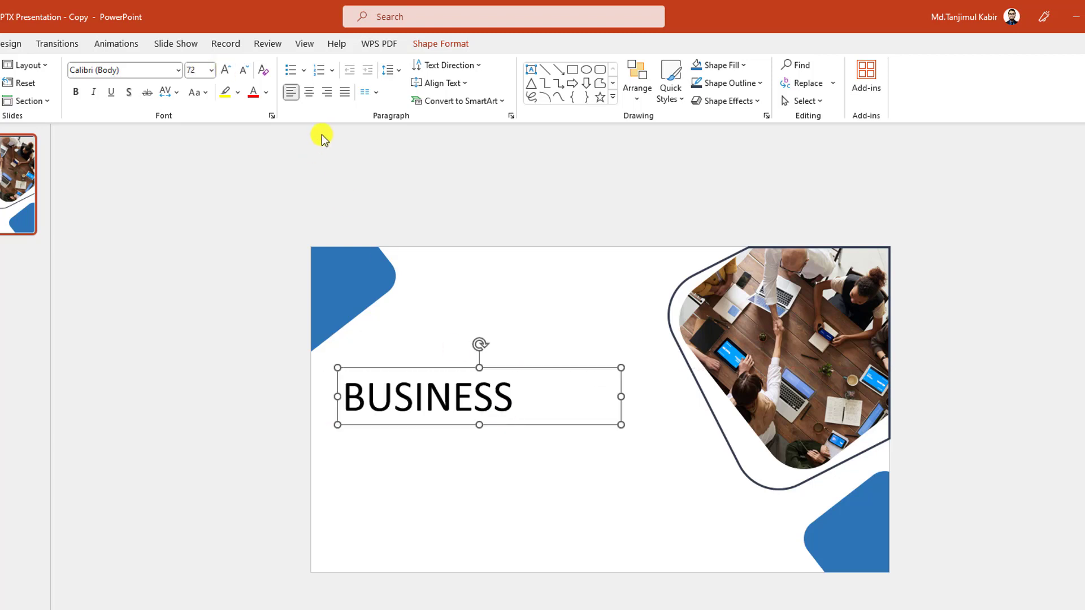
Colour BUSINESS dark blue and duplicate the box just below it
left_click(265, 92)
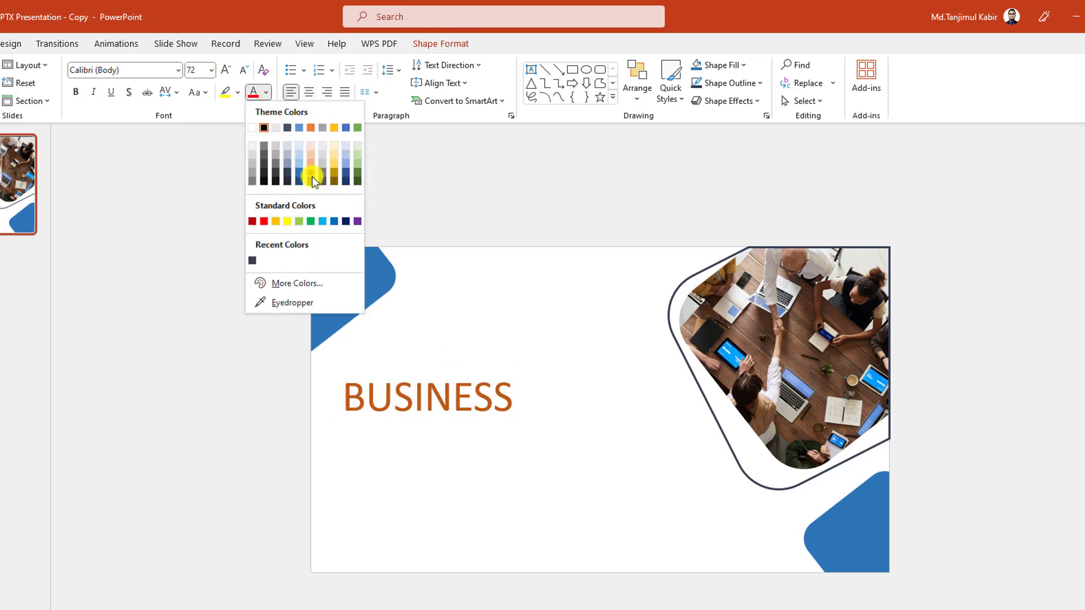
left_click(297, 182)
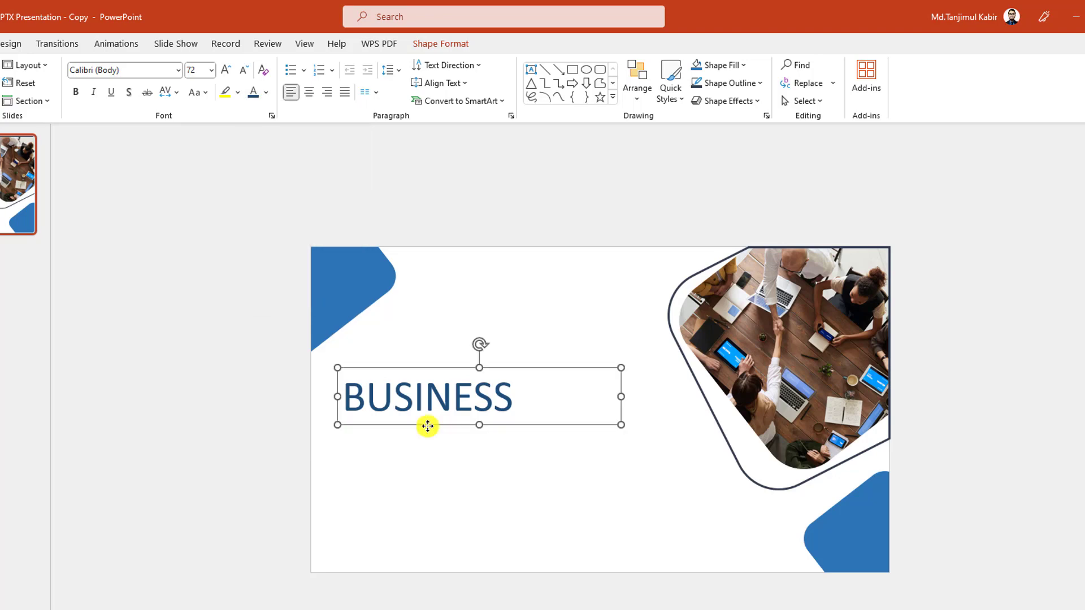
left_click_drag(428, 426, 414, 467)
Replace the copy with 'SUMMARY REPORT' and widen its box to fit on one line
double_click(411, 451)
type("SU")
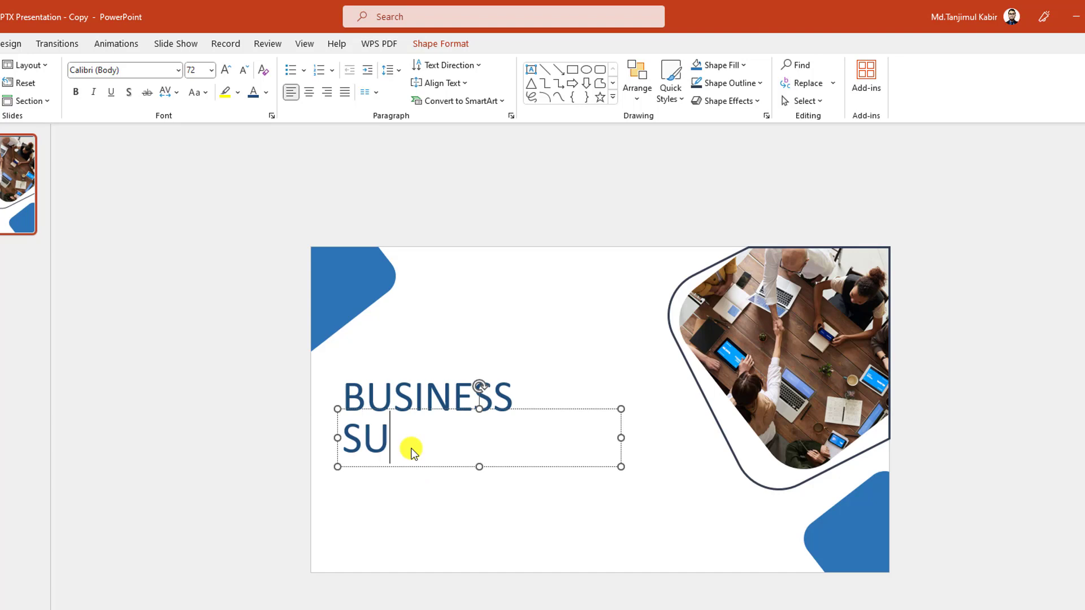
type("MMARY REPORT")
left_click_drag(621, 464, 713, 458)
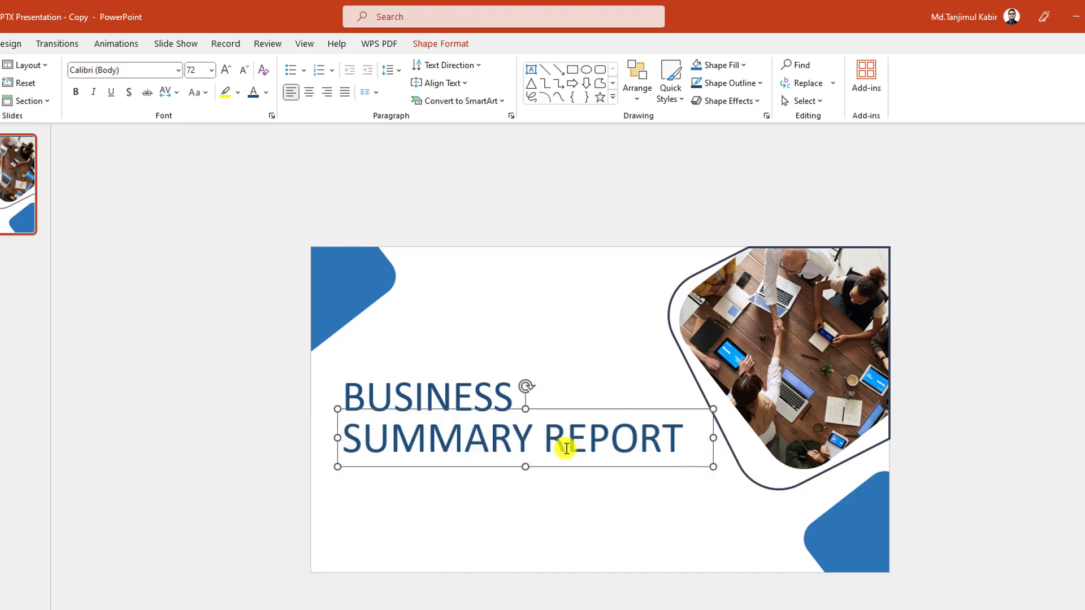
Set the SUMMARY REPORT text in Anton with Very Loose character spacing
triple_click(543, 447)
left_click(142, 72)
type("An")
key("Return")
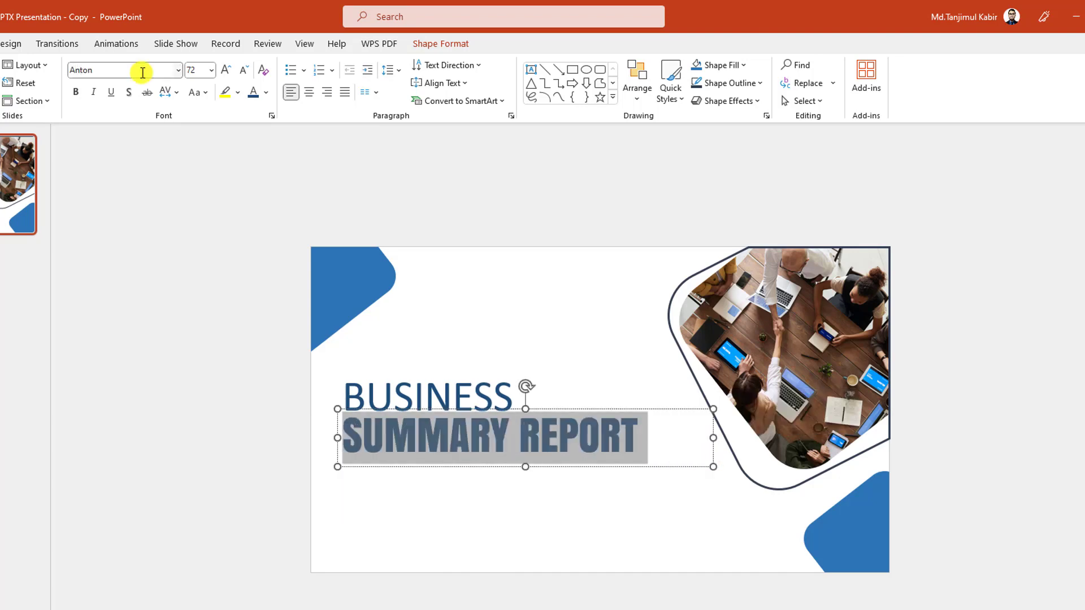
left_click(170, 92)
left_click(203, 188)
left_click(474, 470)
left_click(475, 471)
left_click(266, 93)
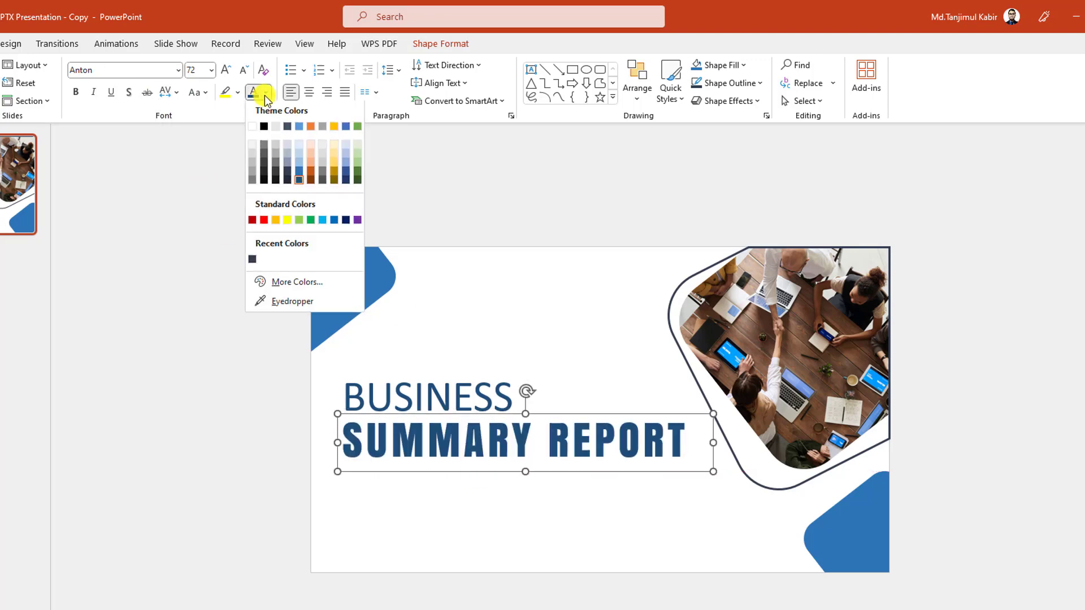